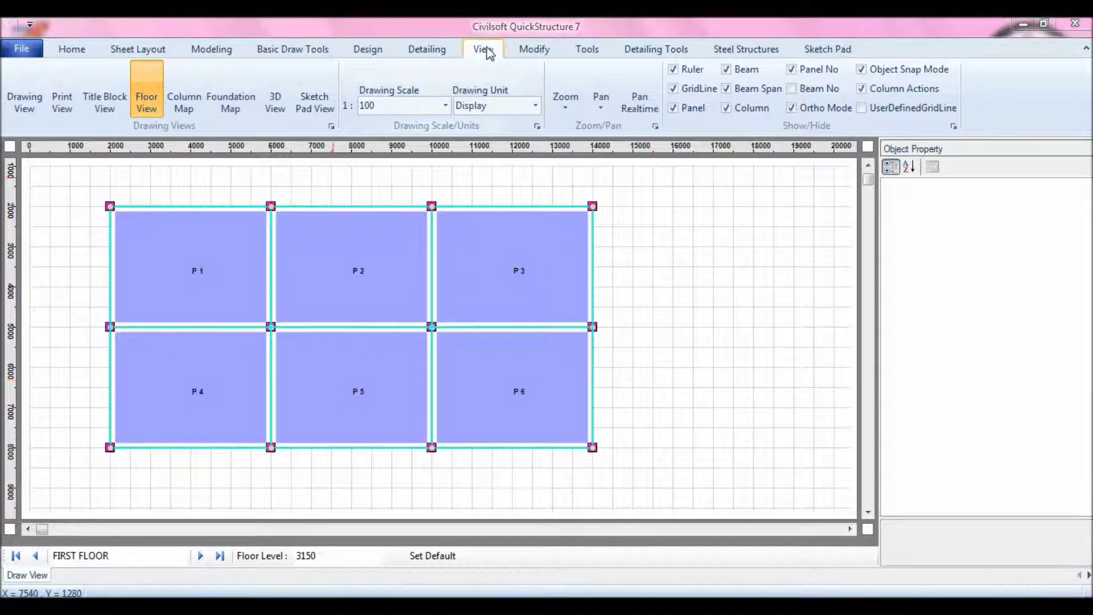
Display the column map and open the column properties of Column 1
{"action": "left_click", "coordinate": [190, 105]}
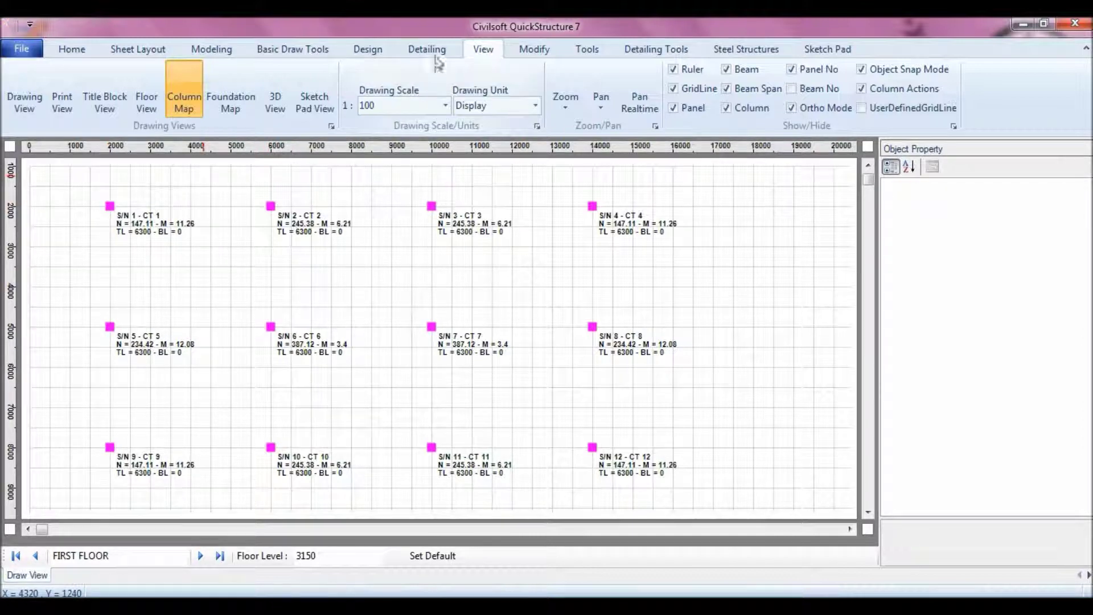
{"action": "left_click", "coordinate": [229, 52]}
{"action": "left_click", "coordinate": [474, 103]}
{"action": "left_click_drag", "start_coordinate": [505, 60], "coordinate": [871, 52]}
{"action": "left_click", "coordinate": [649, 96]}
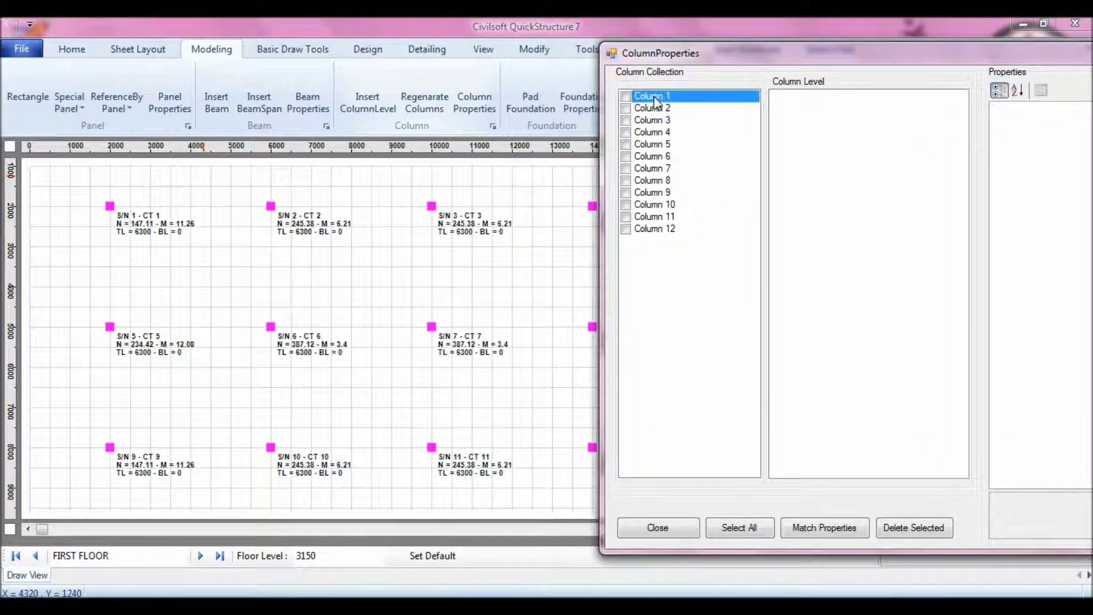
{"action": "left_click_drag", "start_coordinate": [822, 56], "coordinate": [737, 51]}
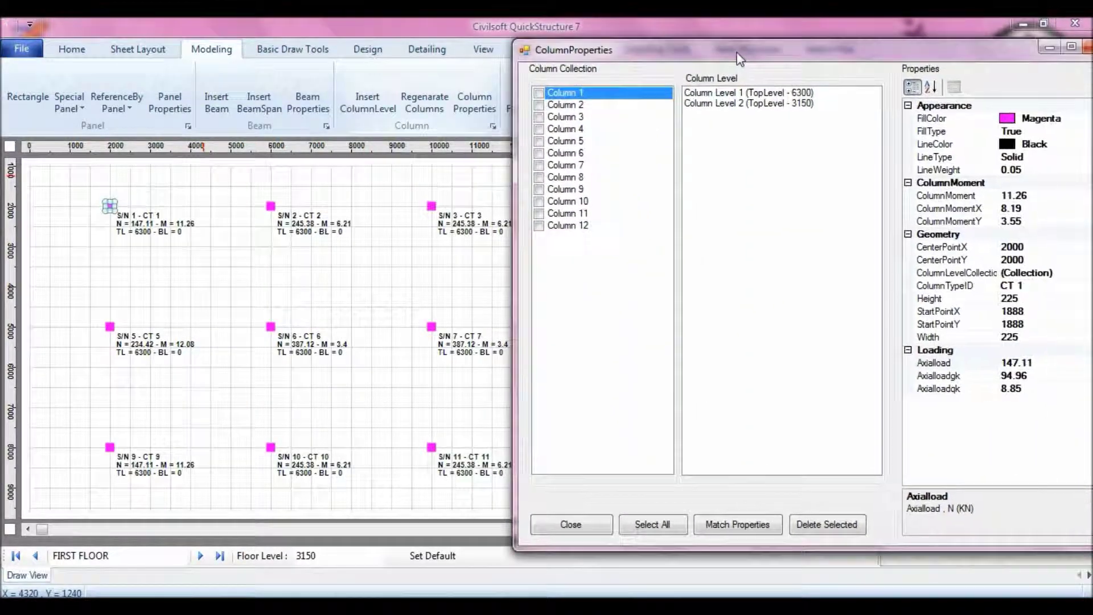
Examine the properties of Column 1's levels at 3150 and 6300 and compare them with Column 2
{"action": "left_click", "coordinate": [727, 93]}
{"action": "left_click", "coordinate": [738, 104]}
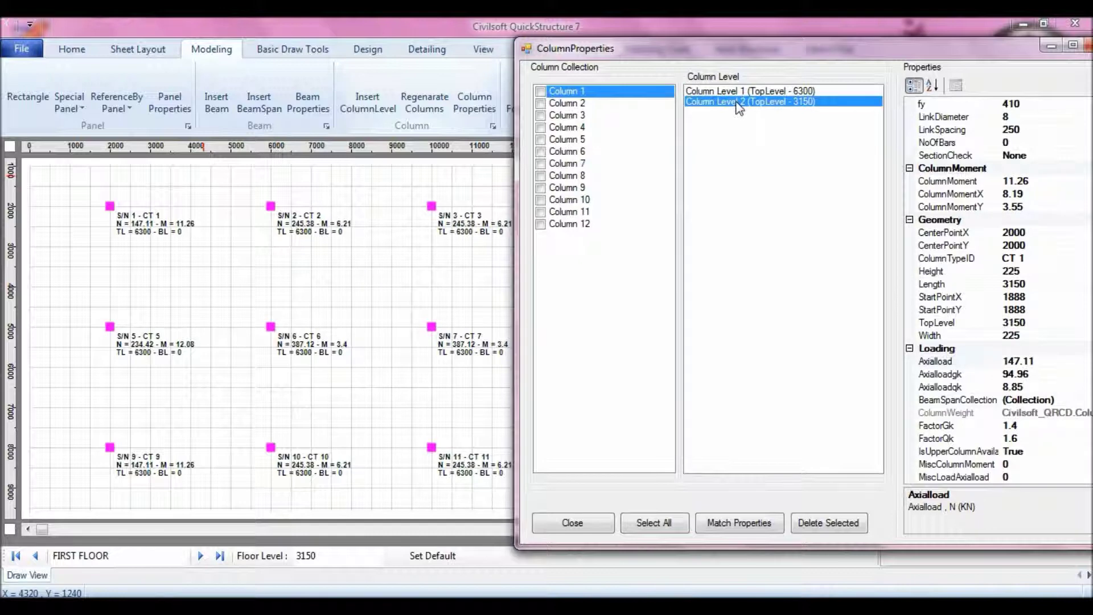
{"action": "left_click", "coordinate": [808, 92]}
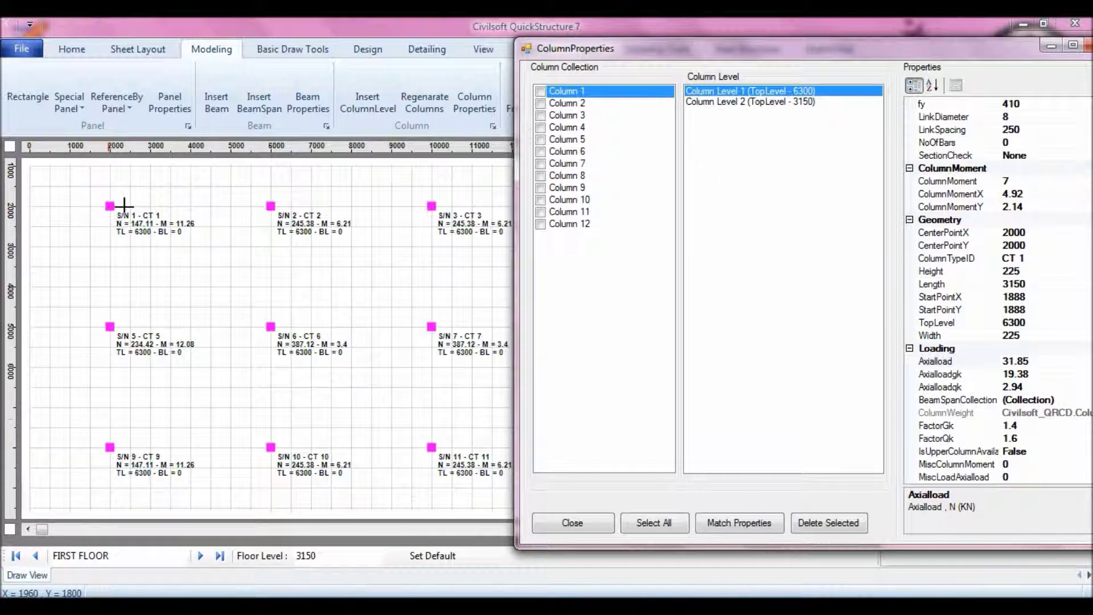
{"action": "left_click", "coordinate": [599, 102]}
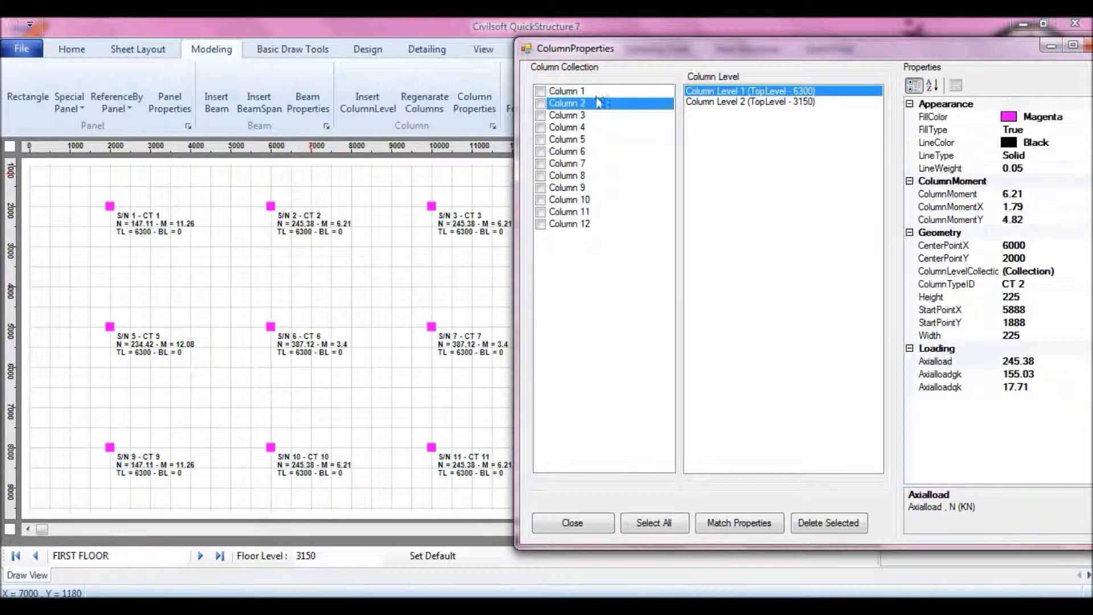
{"action": "left_click", "coordinate": [594, 91]}
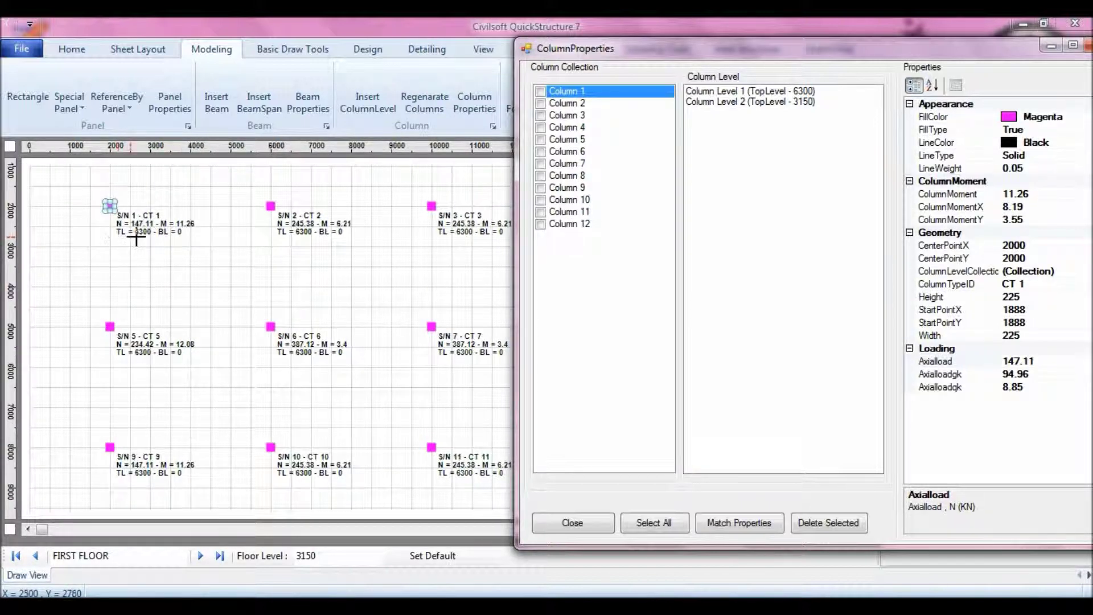
Review the design values of Column 1's 6300 level and bring up the d/h 0.80 column chart in Windows Photo Viewer beside them
{"action": "left_click_drag", "start_coordinate": [950, 53], "coordinate": [1049, 80]}
{"action": "left_click_drag", "start_coordinate": [790, 81], "coordinate": [885, 62]}
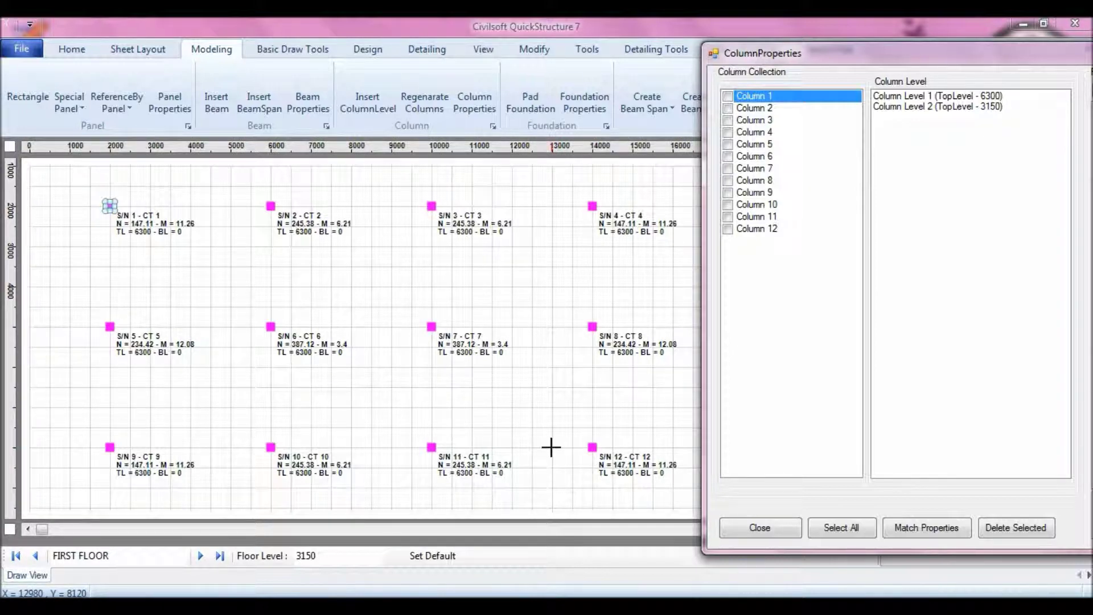
{"action": "left_click_drag", "start_coordinate": [845, 61], "coordinate": [587, 178]}
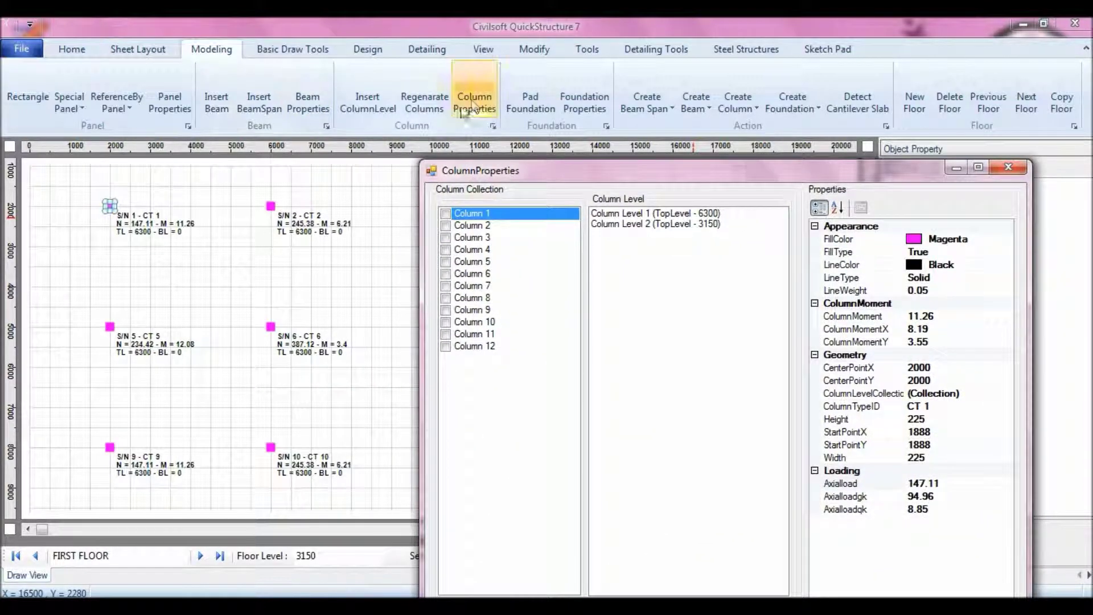
{"action": "left_click_drag", "start_coordinate": [572, 169], "coordinate": [563, 63]}
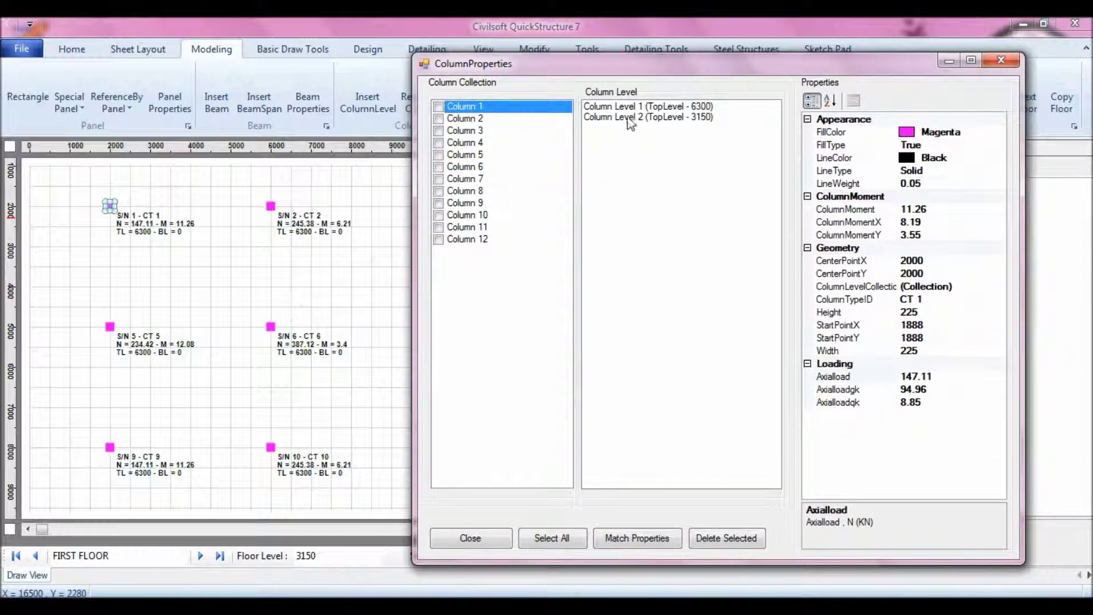
{"action": "left_click", "coordinate": [644, 109]}
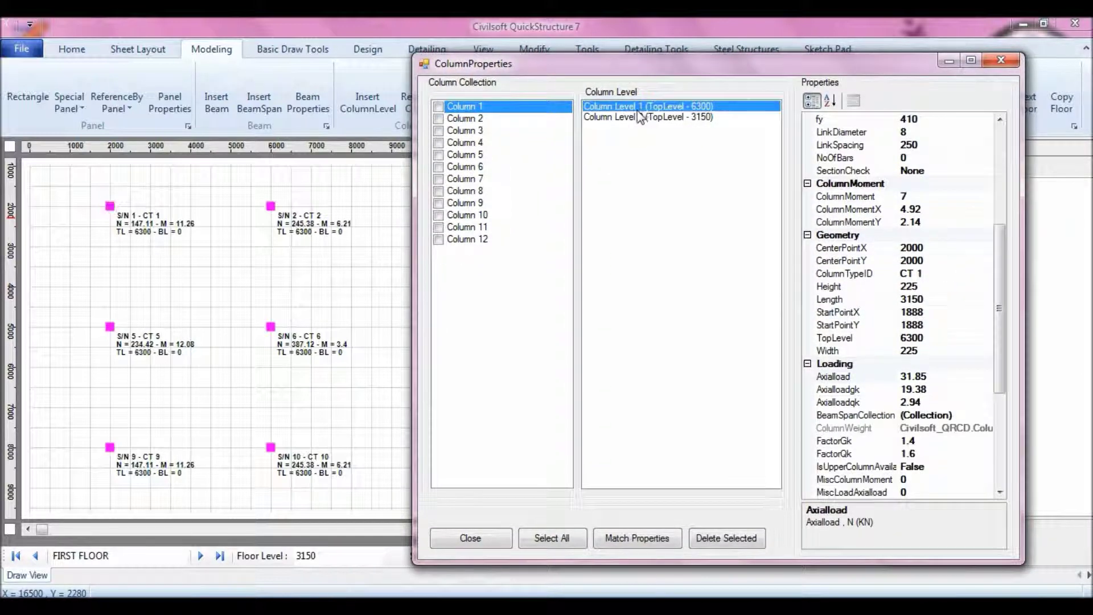
{"action": "left_click_drag", "start_coordinate": [1000, 293], "coordinate": [1000, 195]}
{"action": "left_click", "coordinate": [920, 246]}
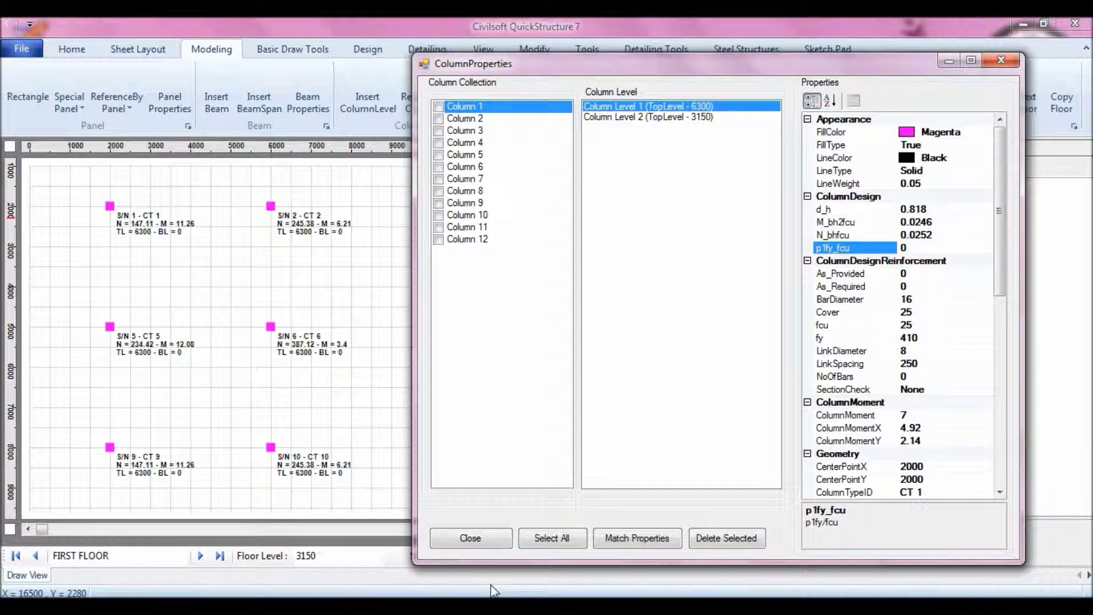
{"action": "key", "text": "alt+Tab"}
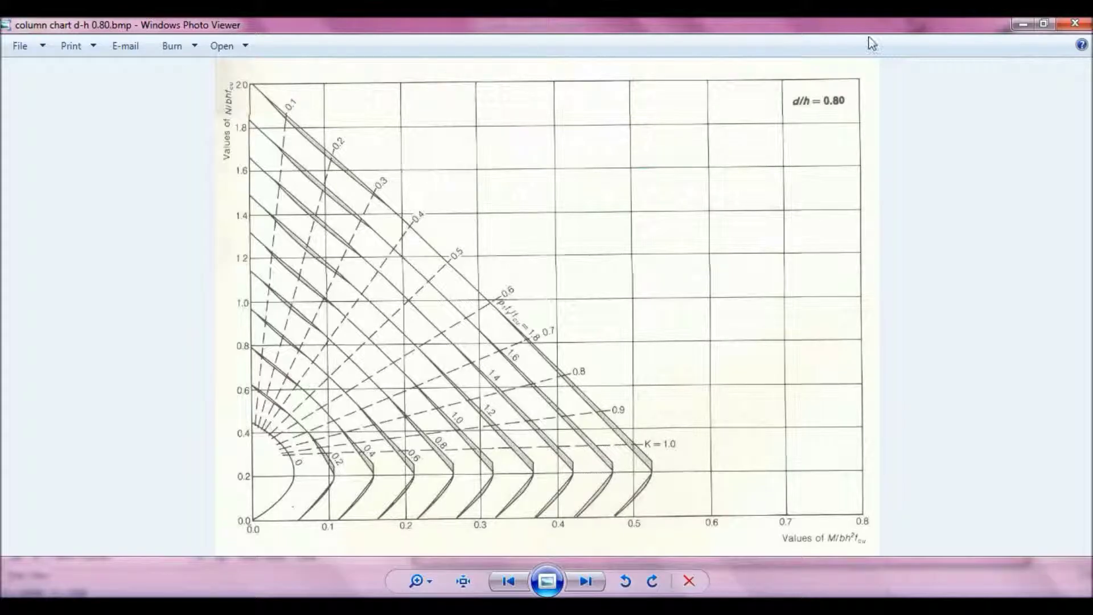
{"action": "left_click", "coordinate": [1043, 23]}
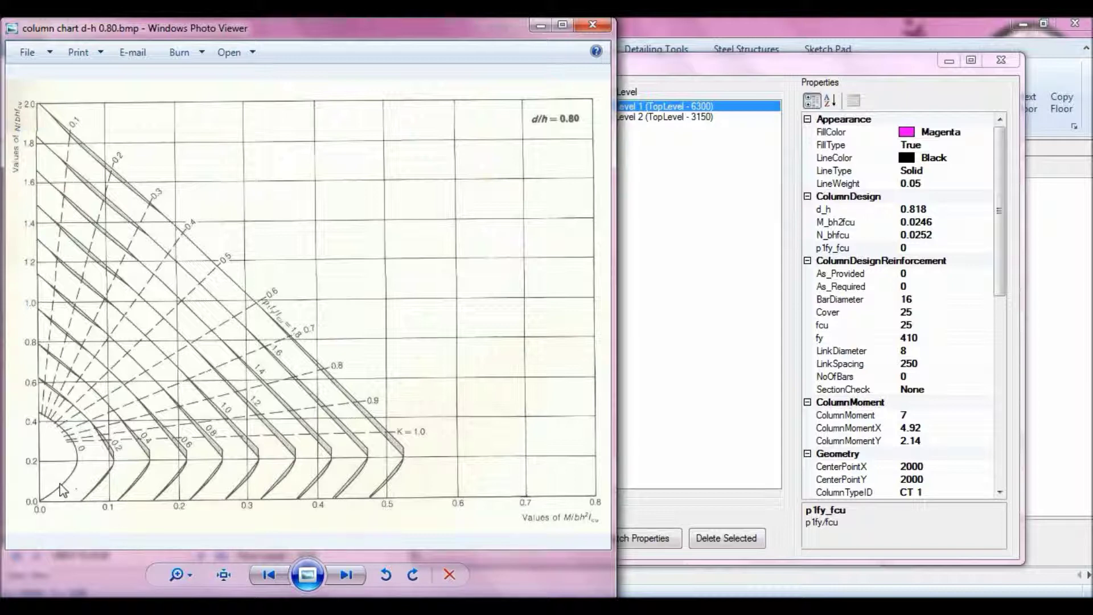
Return to the column properties and set p1fy_fcu to 0.5 for Column 1's 6300 level
{"action": "left_click", "coordinate": [918, 251]}
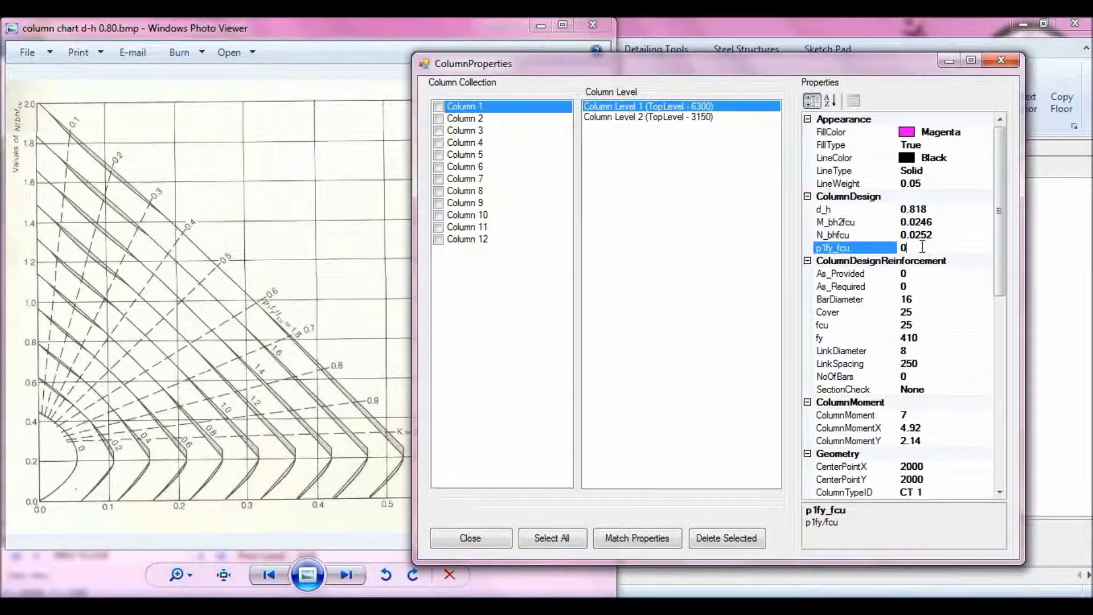
{"action": "type", "text": ".5"}
{"action": "left_click", "coordinate": [942, 237]}
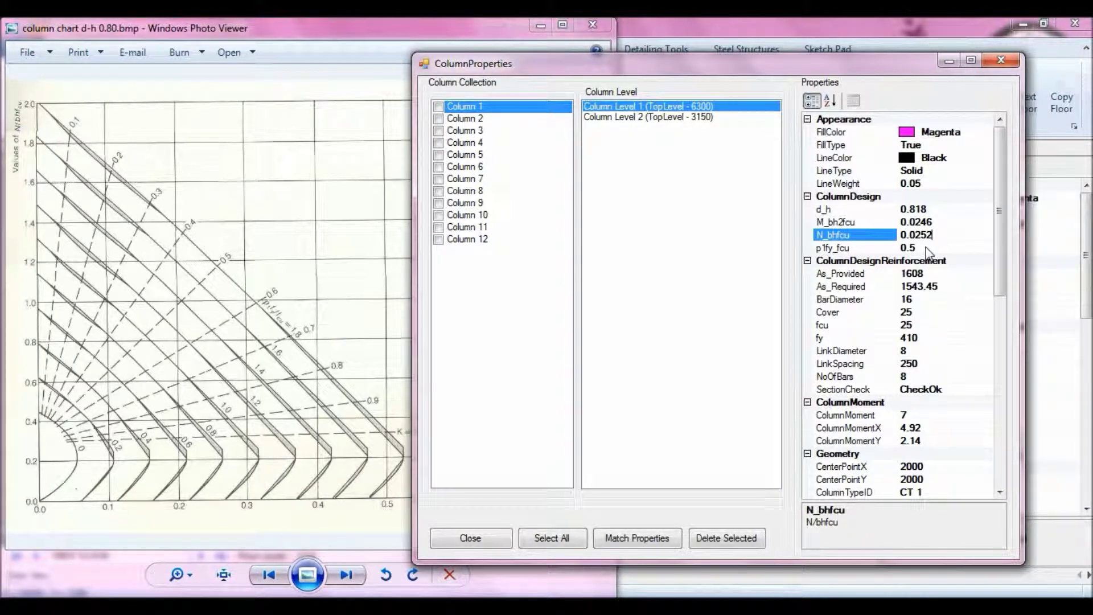
Set p1fy_fcu to 0.05 and the main bar diameter to 12 mm for Column 1's 6300 level
{"action": "left_click", "coordinate": [927, 249]}
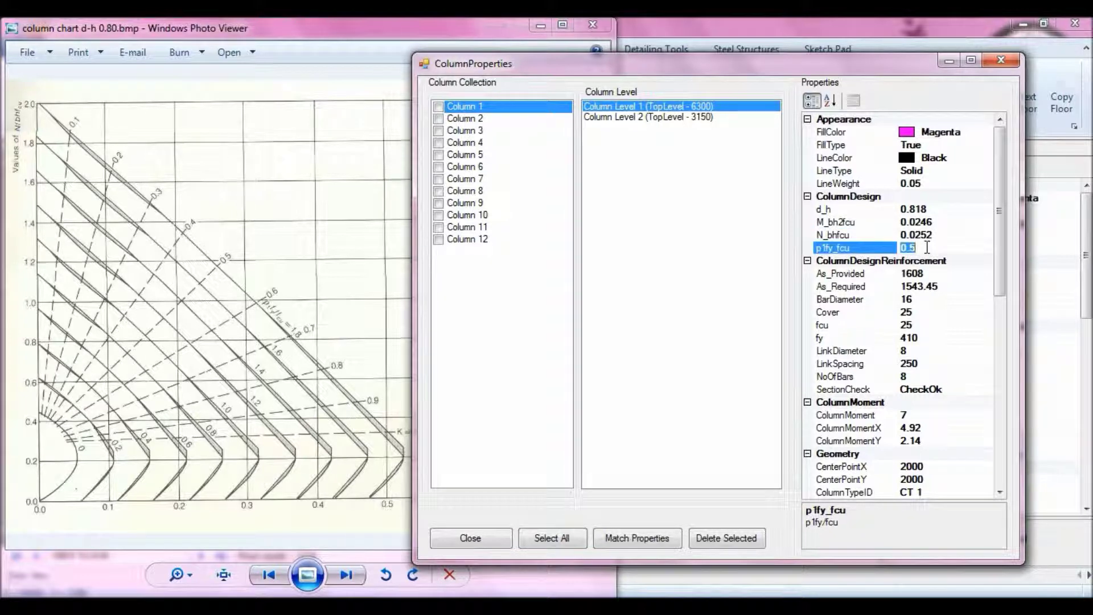
{"action": "type", "text": "0.05"}
{"action": "left_click", "coordinate": [919, 298]}
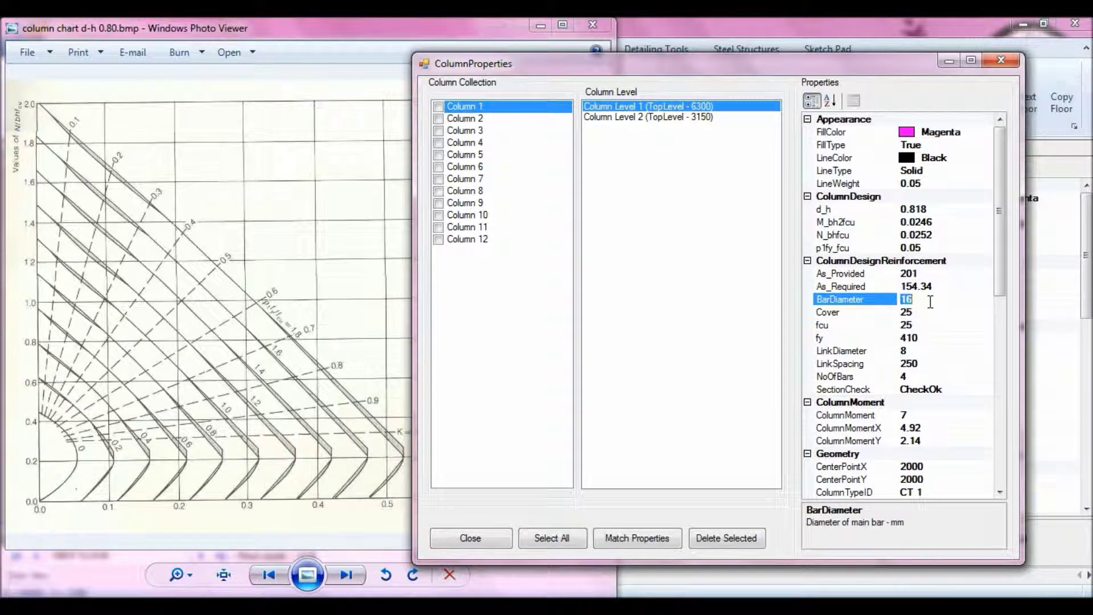
{"action": "left_click", "coordinate": [930, 273]}
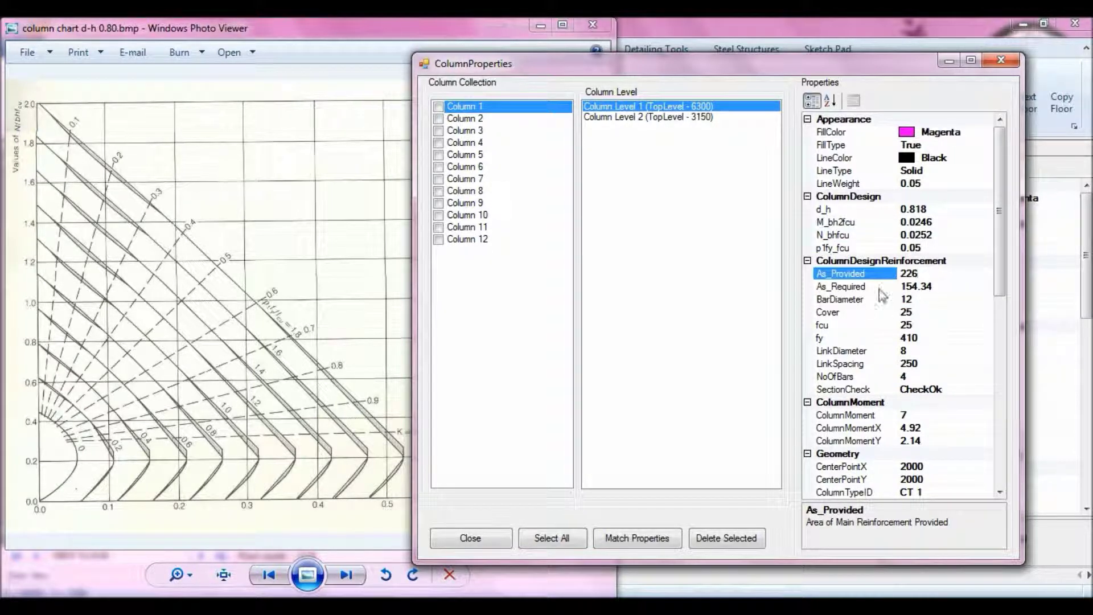
{"action": "left_click", "coordinate": [932, 299]}
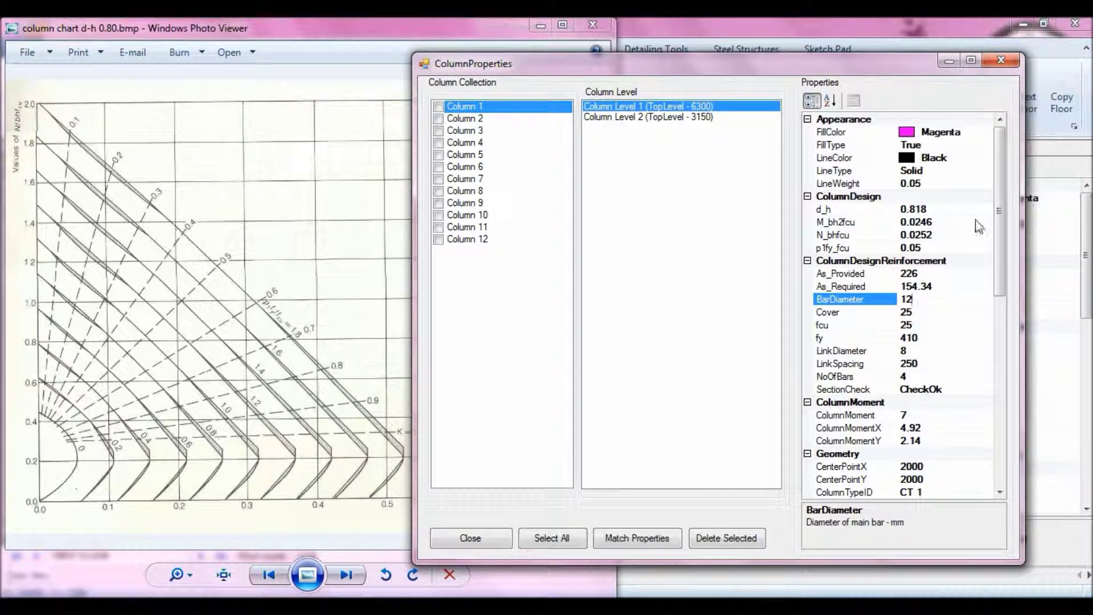
{"action": "left_click", "coordinate": [930, 248]}
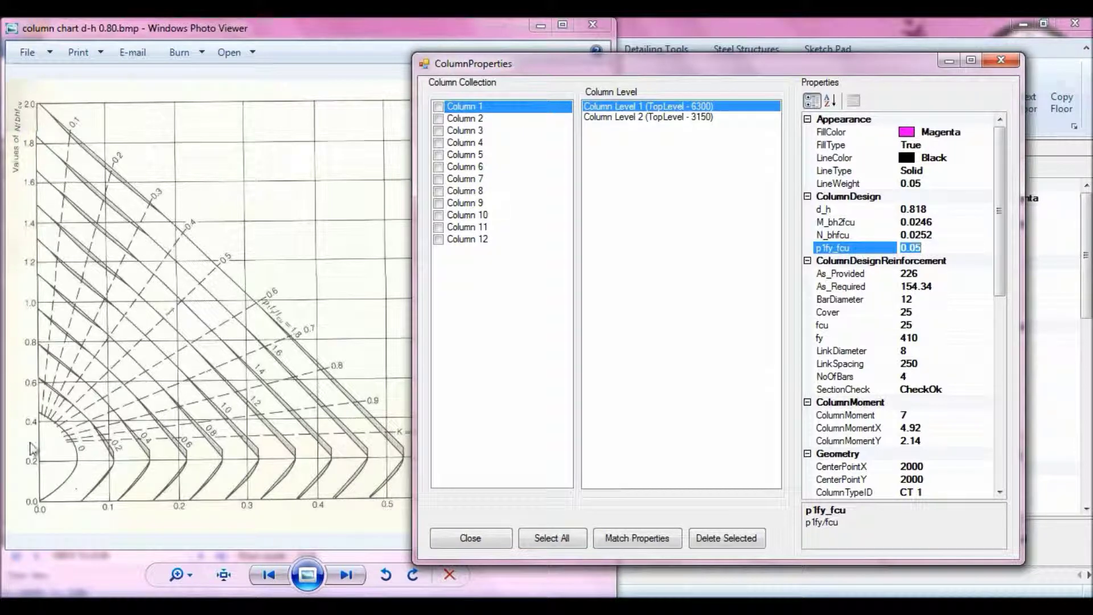
{"action": "left_click", "coordinate": [937, 244]}
Consult the d/h 0.80 column chart for Column 1's 3150 level and set that level's p1fy_fcu to 0.05
{"action": "left_click", "coordinate": [672, 117]}
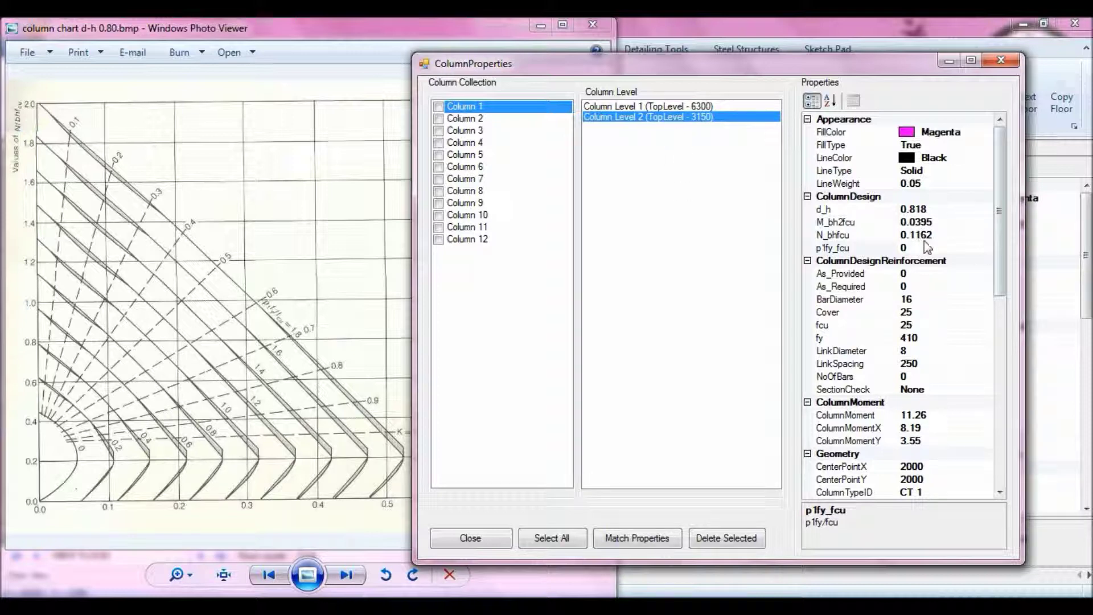
{"action": "left_click", "coordinate": [923, 249]}
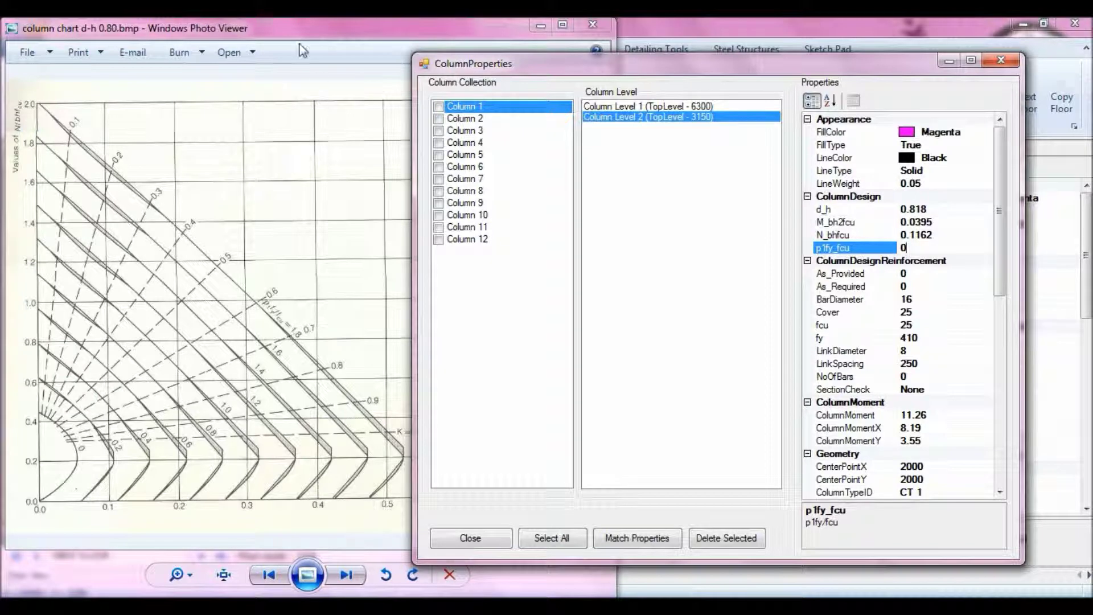
{"action": "left_click", "coordinate": [322, 39]}
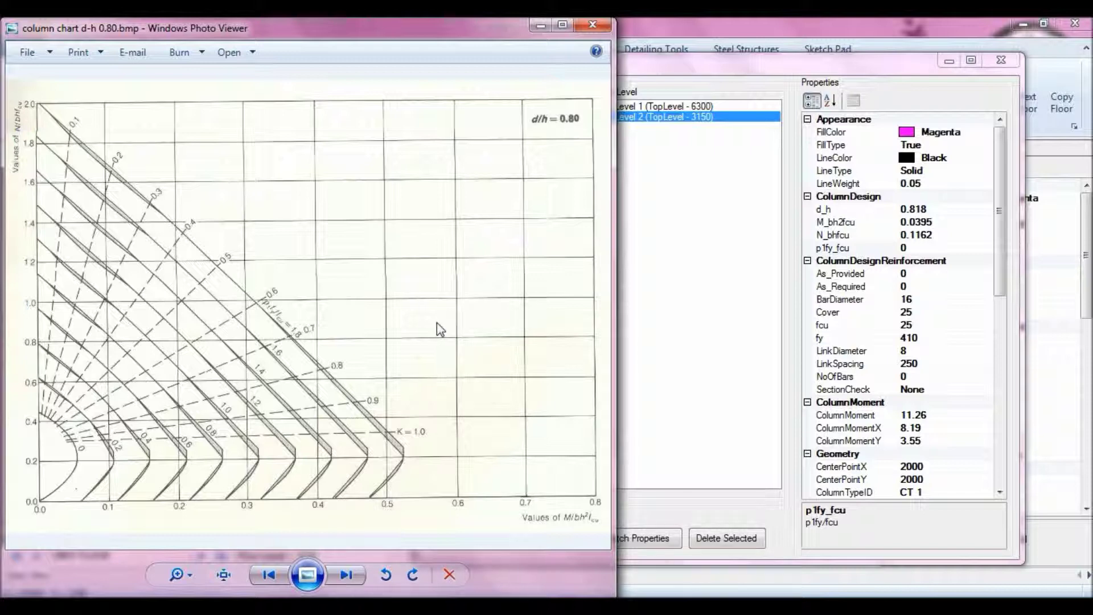
{"action": "left_click", "coordinate": [336, 578]}
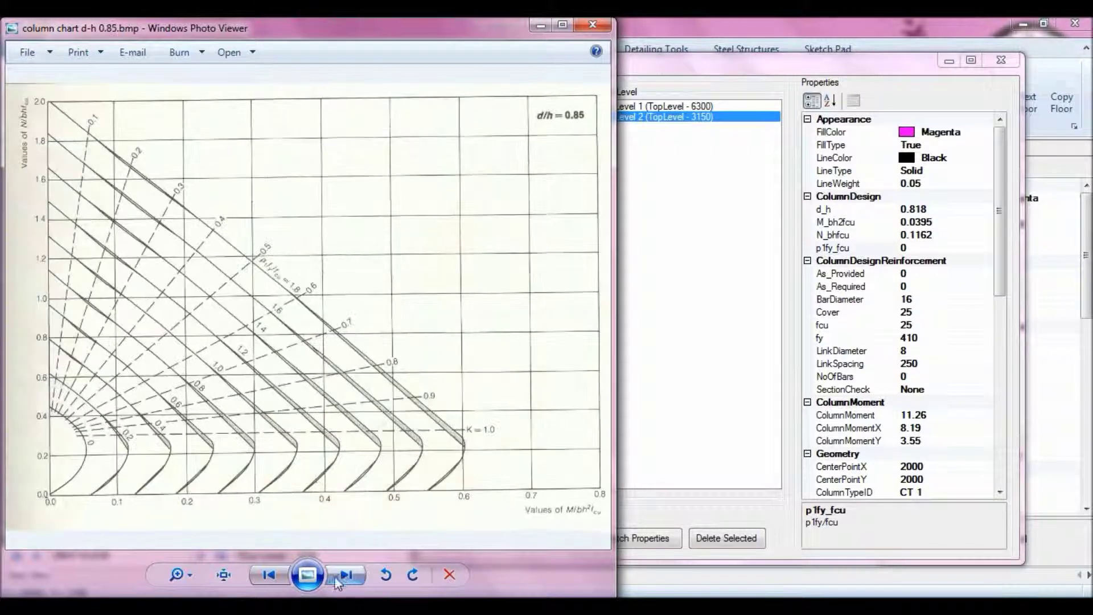
{"action": "left_click", "coordinate": [270, 576]}
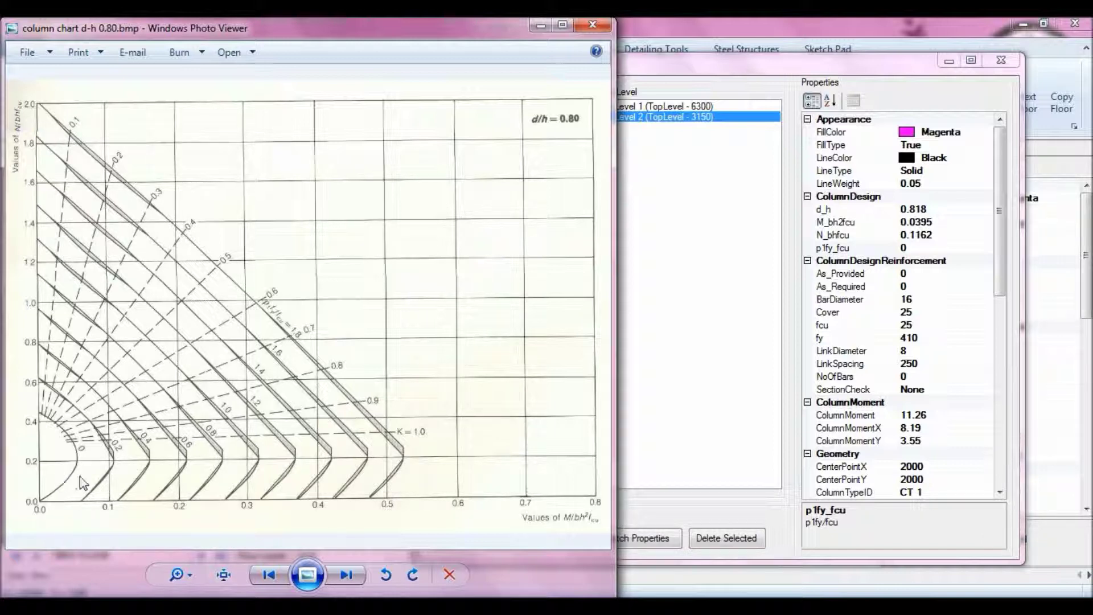
{"action": "left_click", "coordinate": [917, 247]}
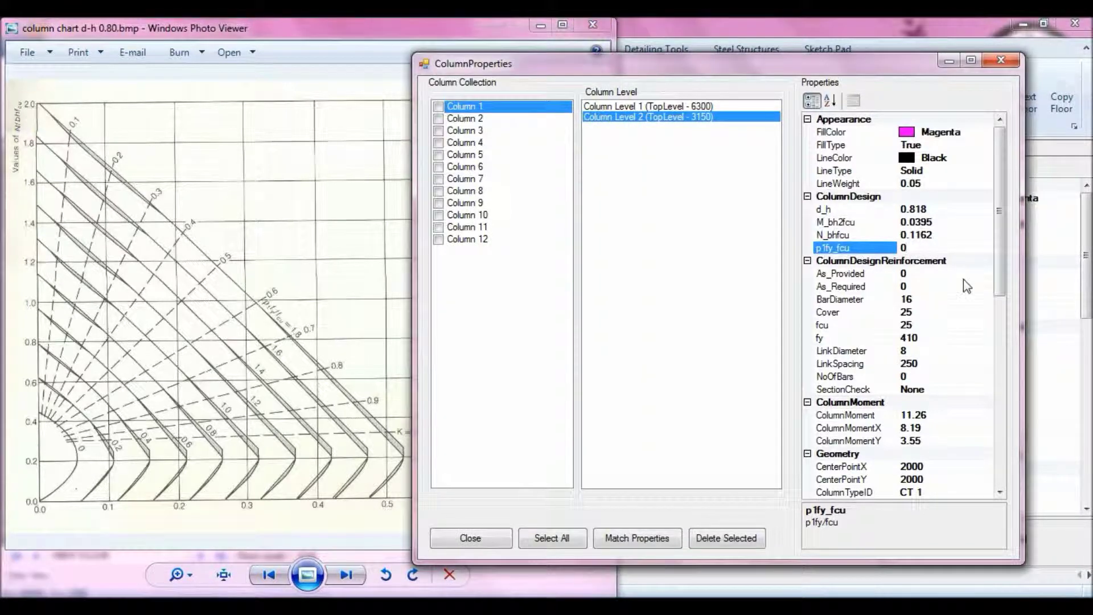
{"action": "type", "text": ".05"}
{"action": "left_click", "coordinate": [948, 235]}
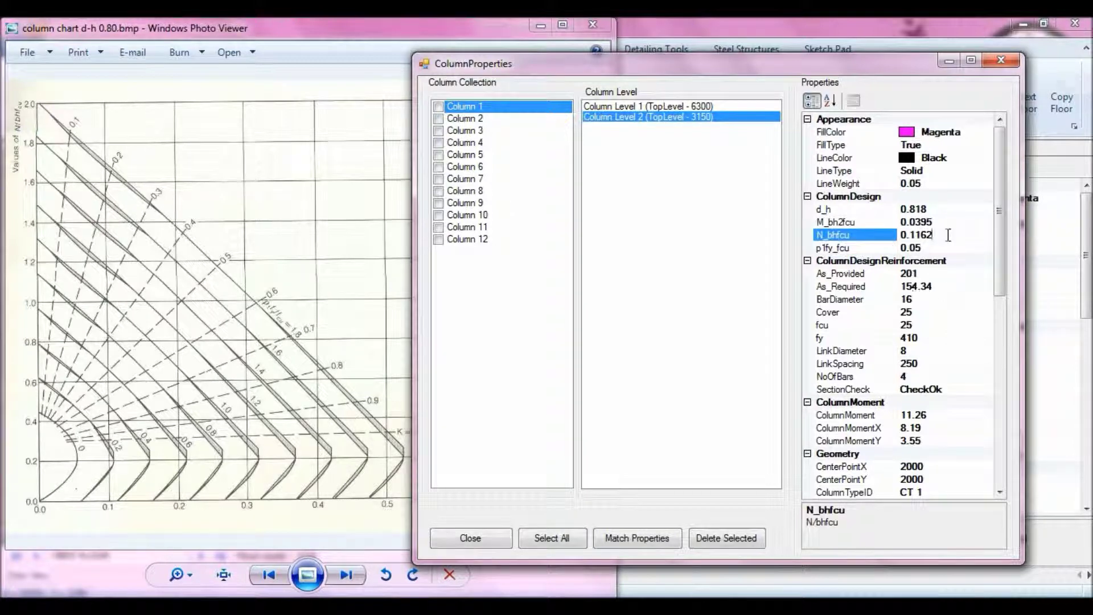
Set the main bar diameter of Column 1's 3150 level to 12 mm
{"action": "left_click", "coordinate": [927, 302]}
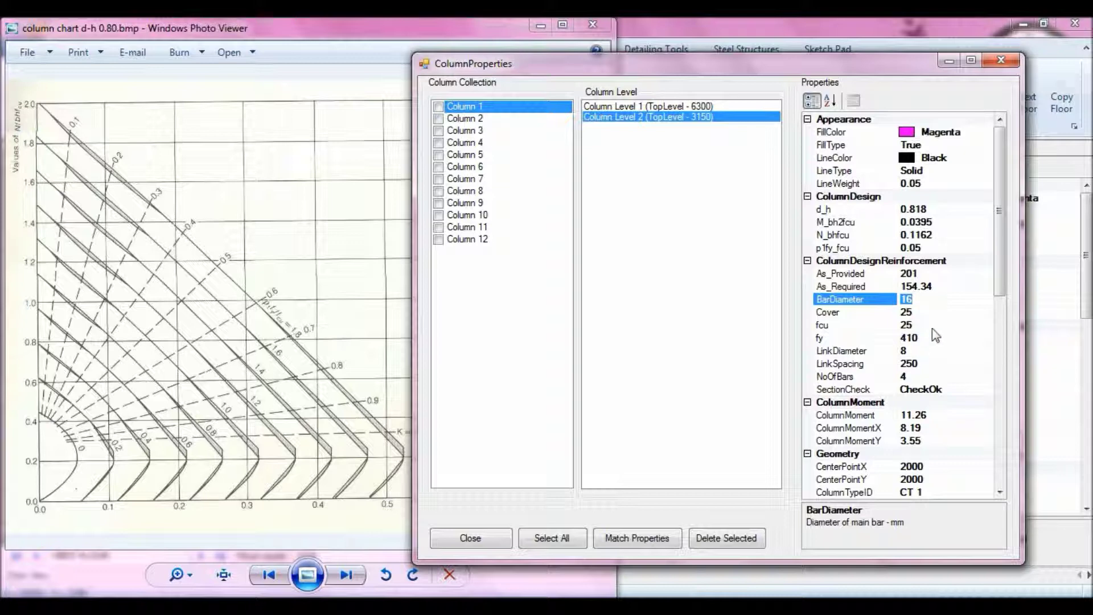
{"action": "type", "text": "12"}
{"action": "left_click", "coordinate": [935, 276]}
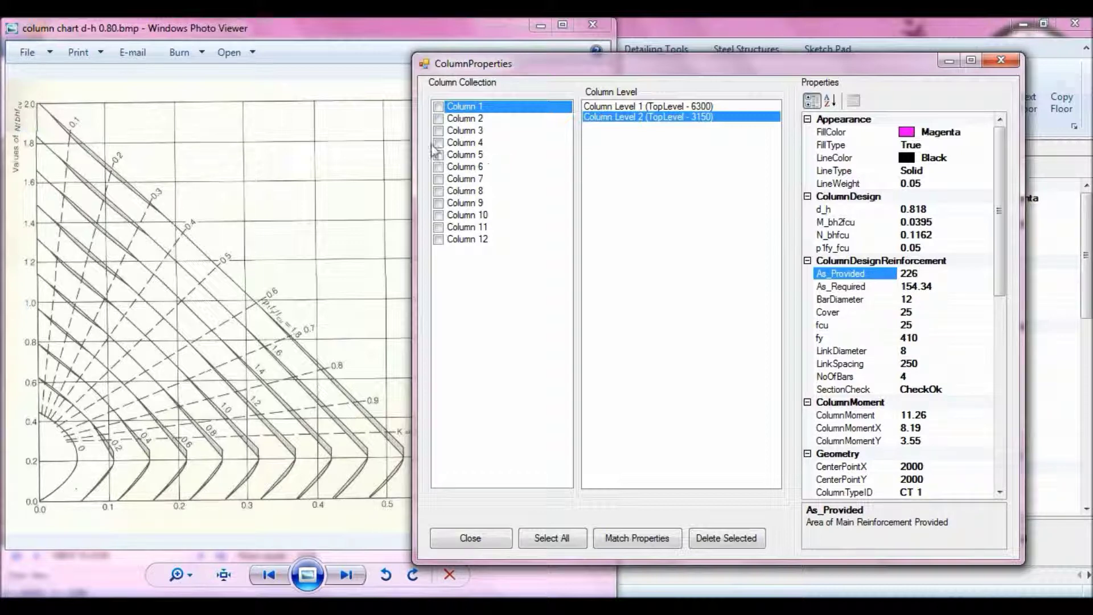
Put the design chart away, view the properties of Column 2, and close the column properties window
{"action": "left_click", "coordinate": [540, 25]}
{"action": "mouse_move", "coordinate": [519, 63]}
{"action": "left_mouse_down"}
{"action": "mouse_move", "coordinate": [640, 144]}
{"action": "mouse_move", "coordinate": [854, 71]}
{"action": "mouse_move", "coordinate": [788, 36]}
{"action": "left_mouse_up"}
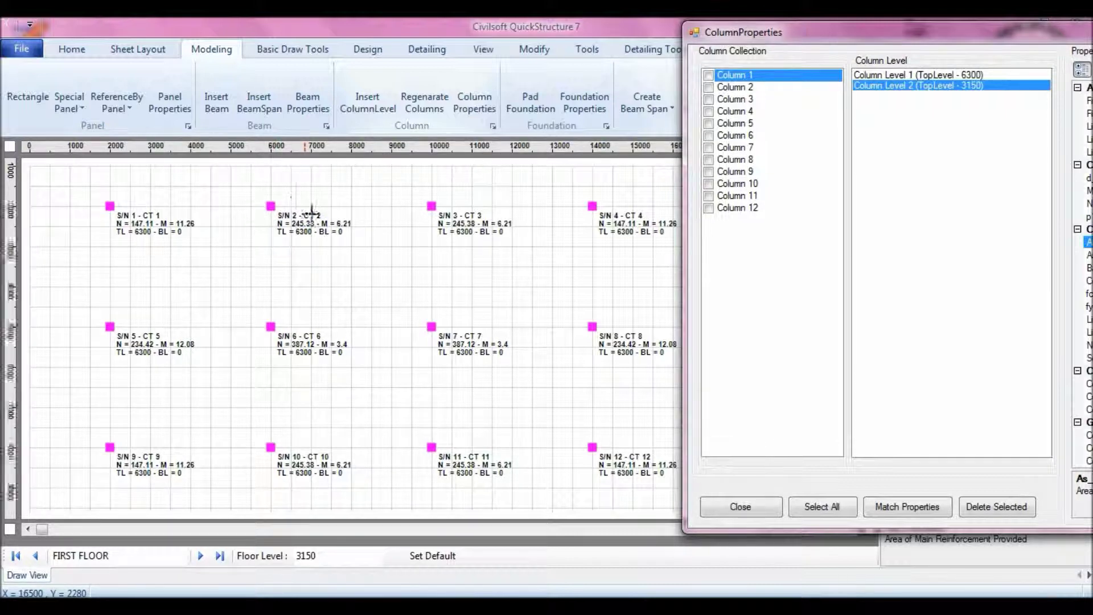
{"action": "left_click", "coordinate": [735, 87]}
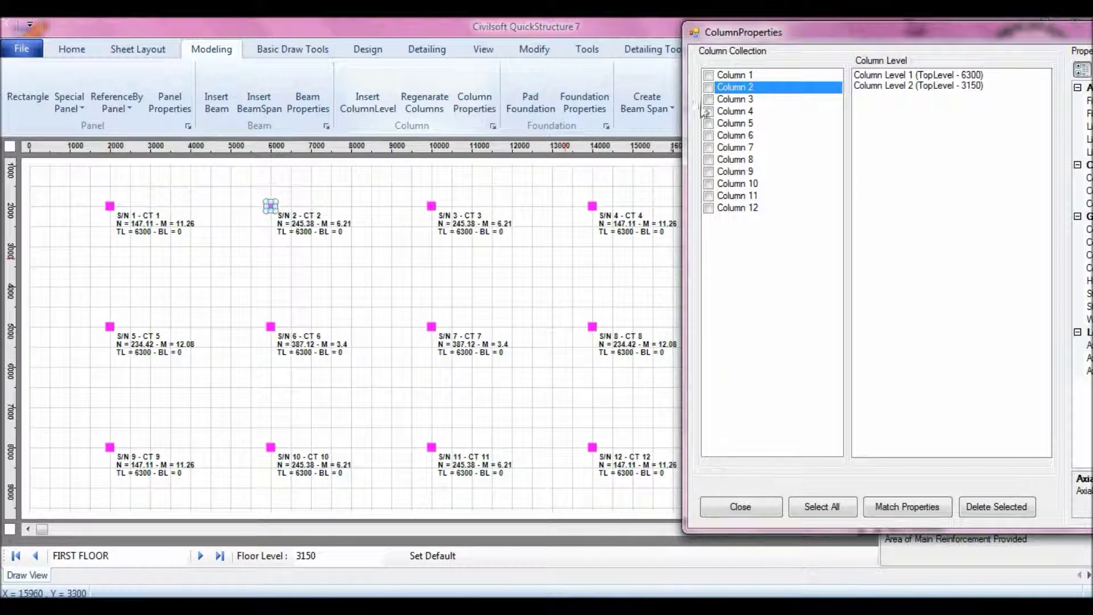
{"action": "left_click_drag", "start_coordinate": [733, 35], "coordinate": [629, 61]}
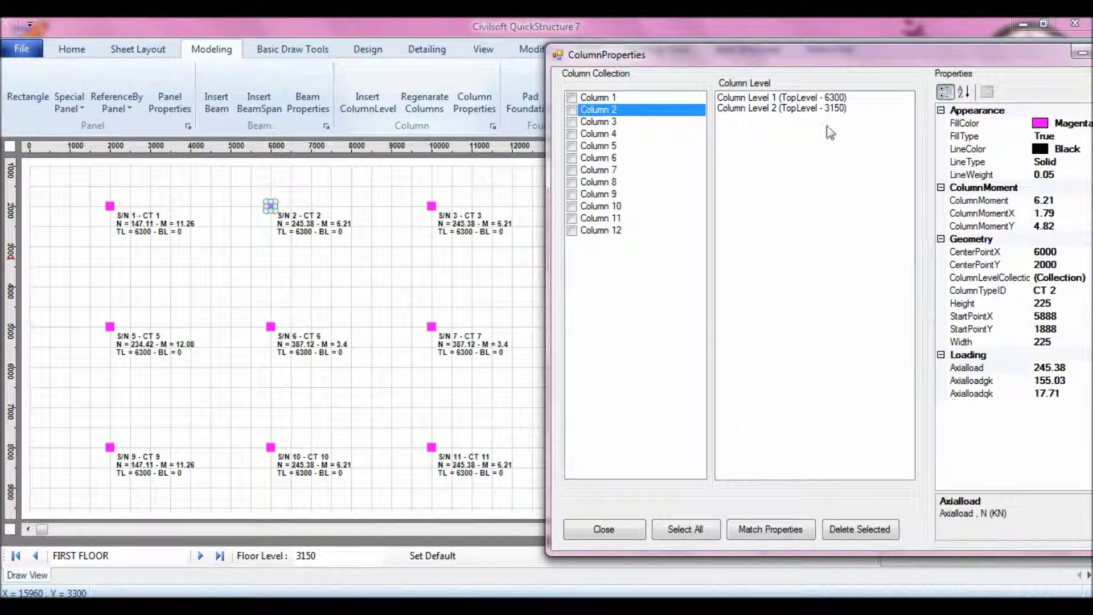
{"action": "left_click_drag", "start_coordinate": [876, 60], "coordinate": [818, 35]}
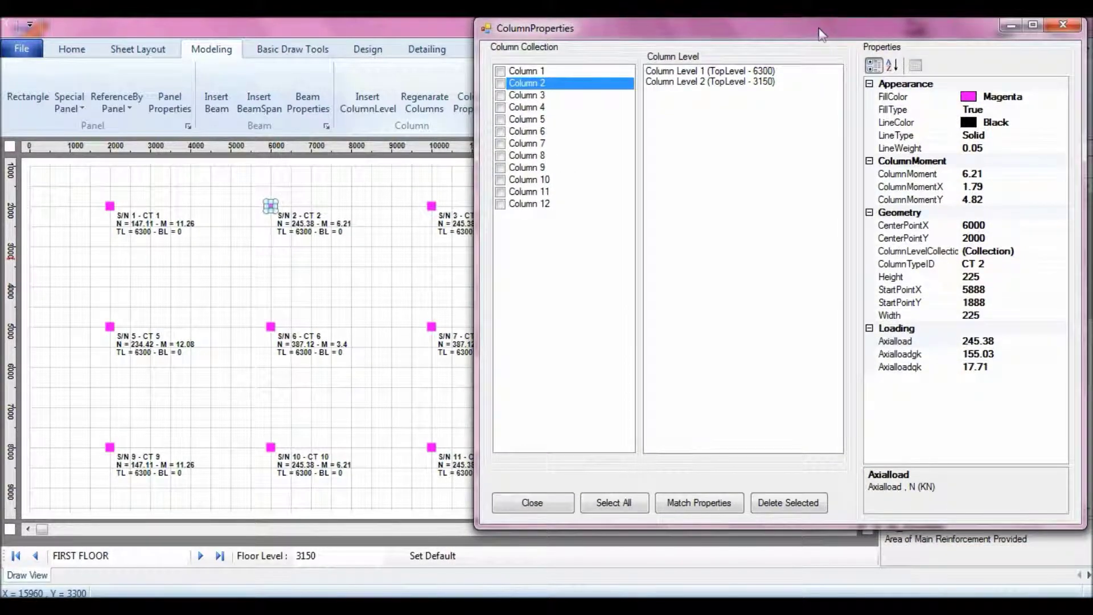
{"action": "left_click", "coordinate": [559, 500]}
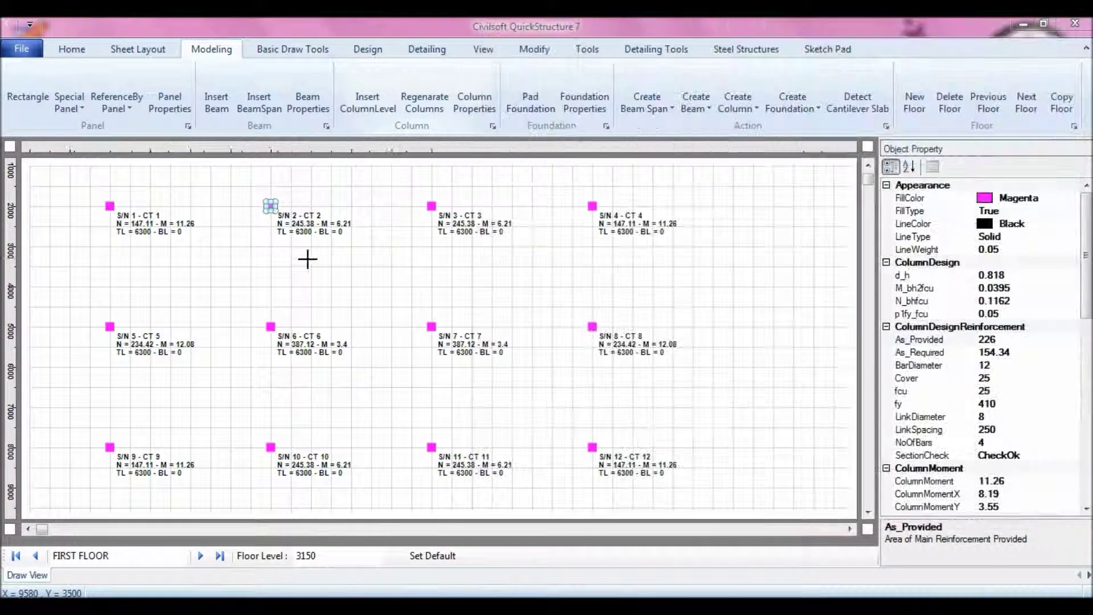
Match the column properties of Column 1 onto corner Columns 4, 9 and 12, continuing past the exception dialog, and clear the selection
{"action": "left_click", "coordinate": [533, 49]}
{"action": "left_click", "coordinate": [197, 103]}
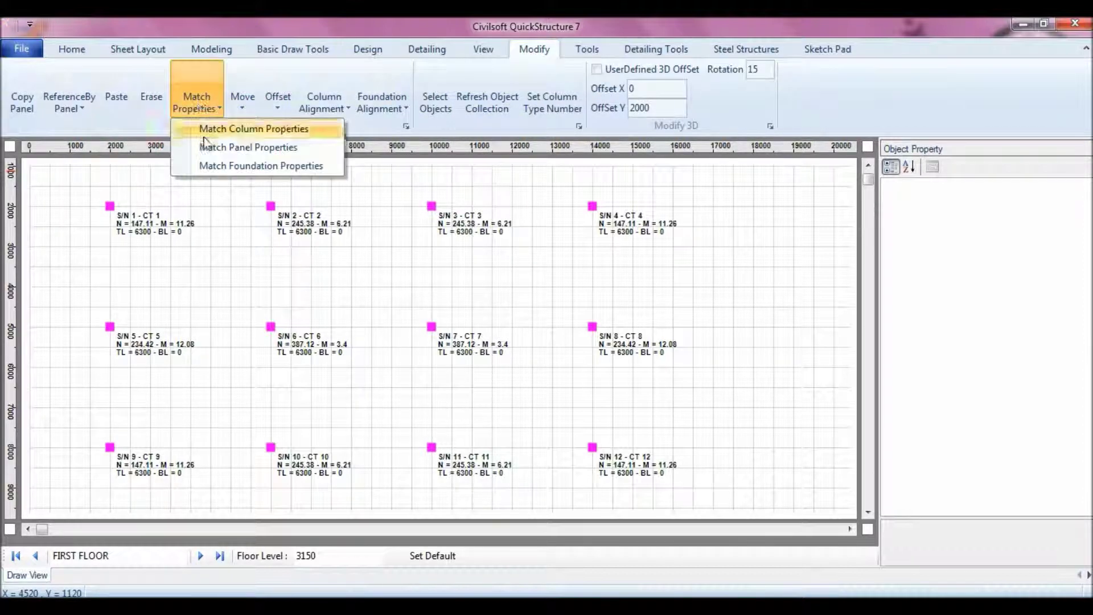
{"action": "left_click", "coordinate": [230, 129]}
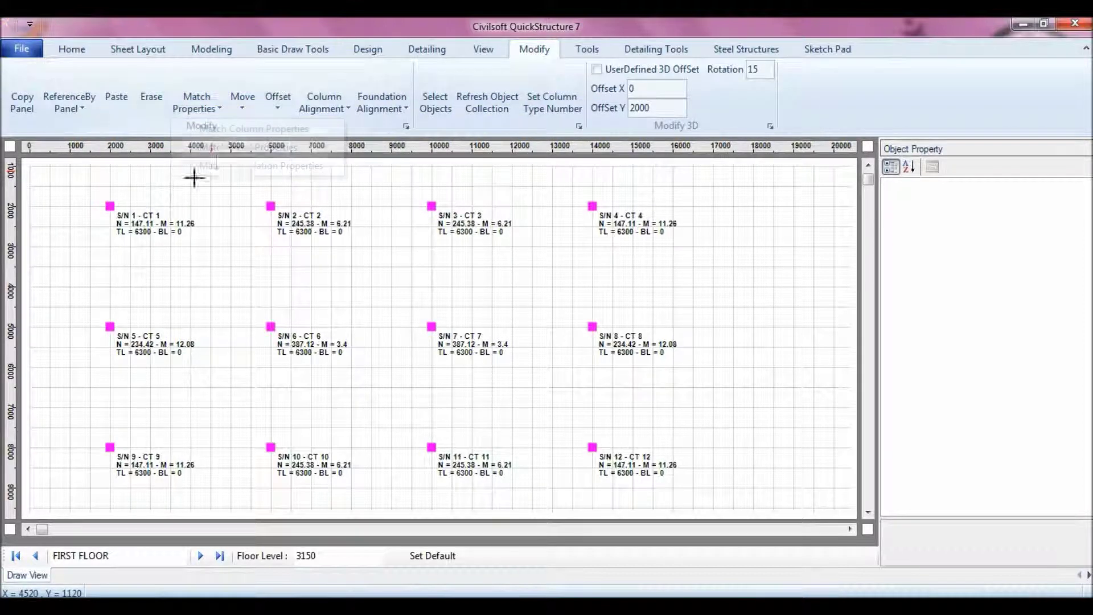
{"action": "left_click", "coordinate": [110, 206]}
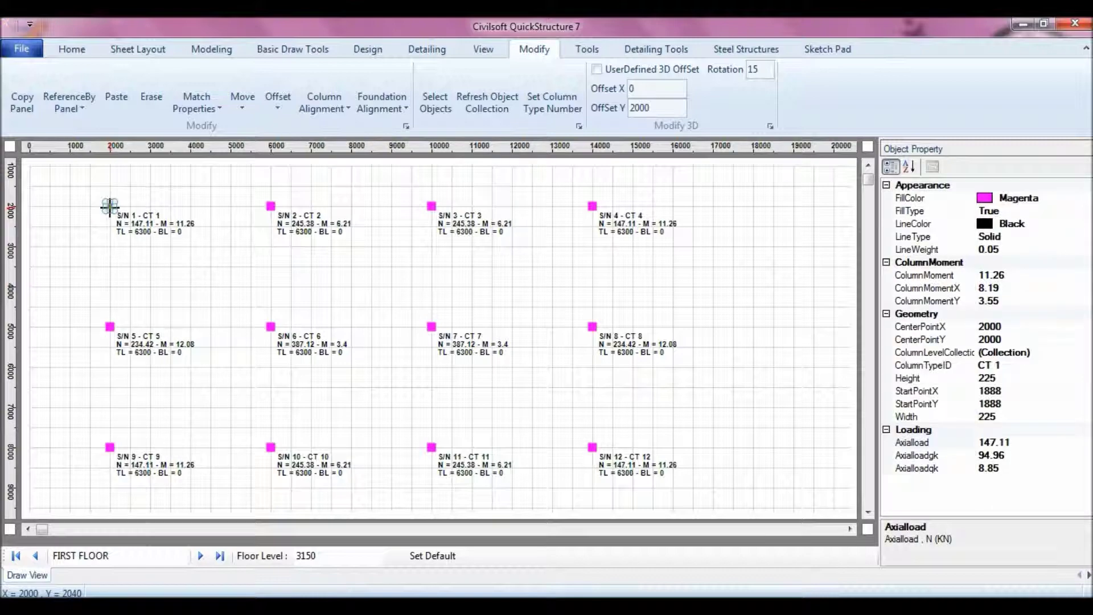
{"action": "left_click", "coordinate": [593, 205]}
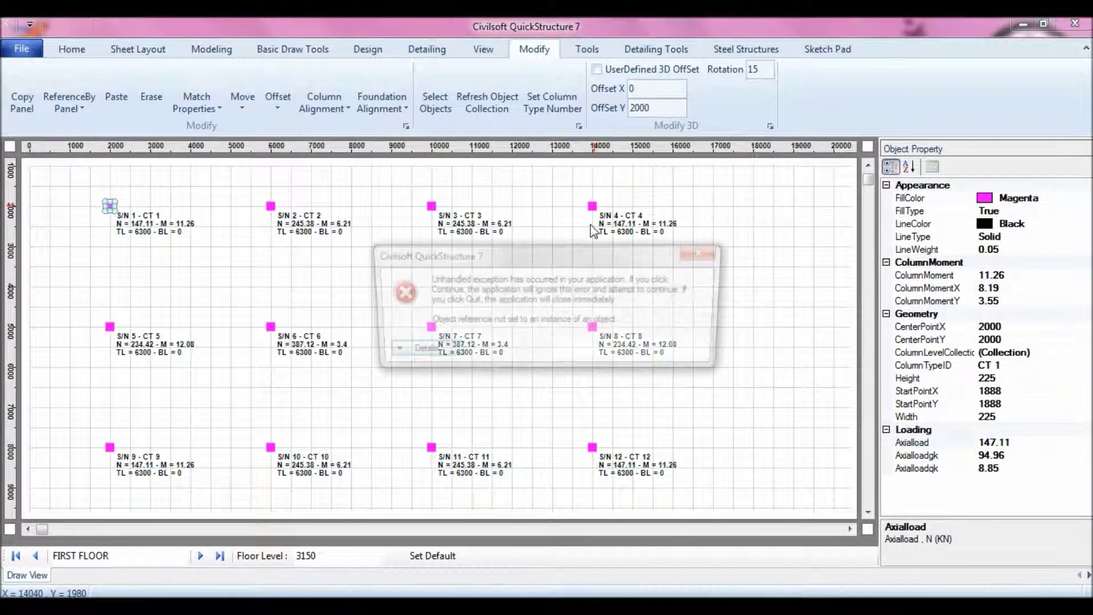
{"action": "left_click", "coordinate": [608, 353]}
{"action": "left_click", "coordinate": [592, 205]}
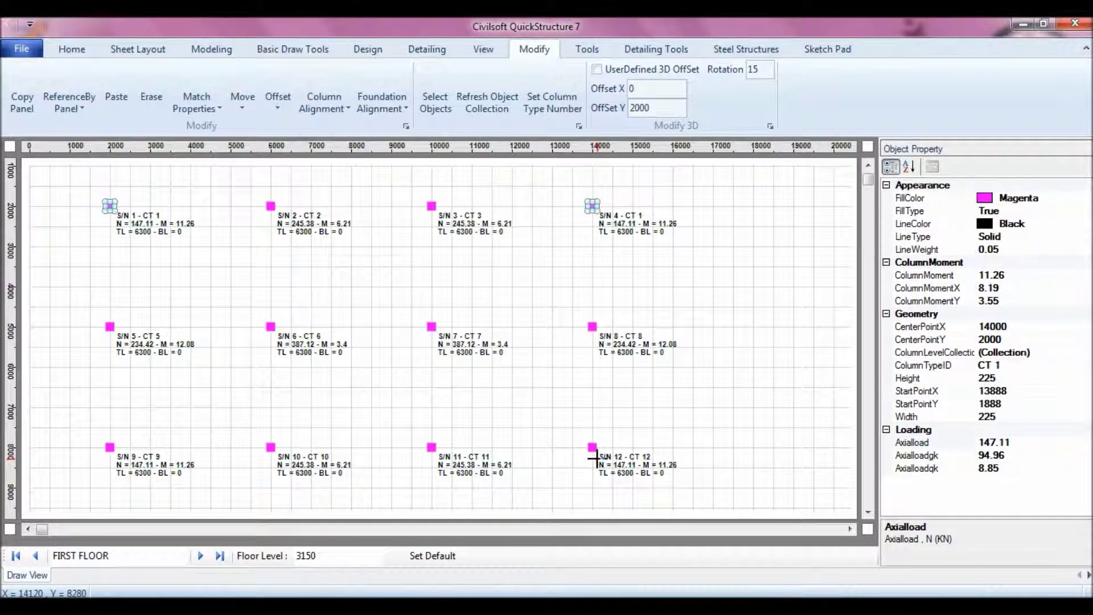
{"action": "left_click", "coordinate": [111, 446]}
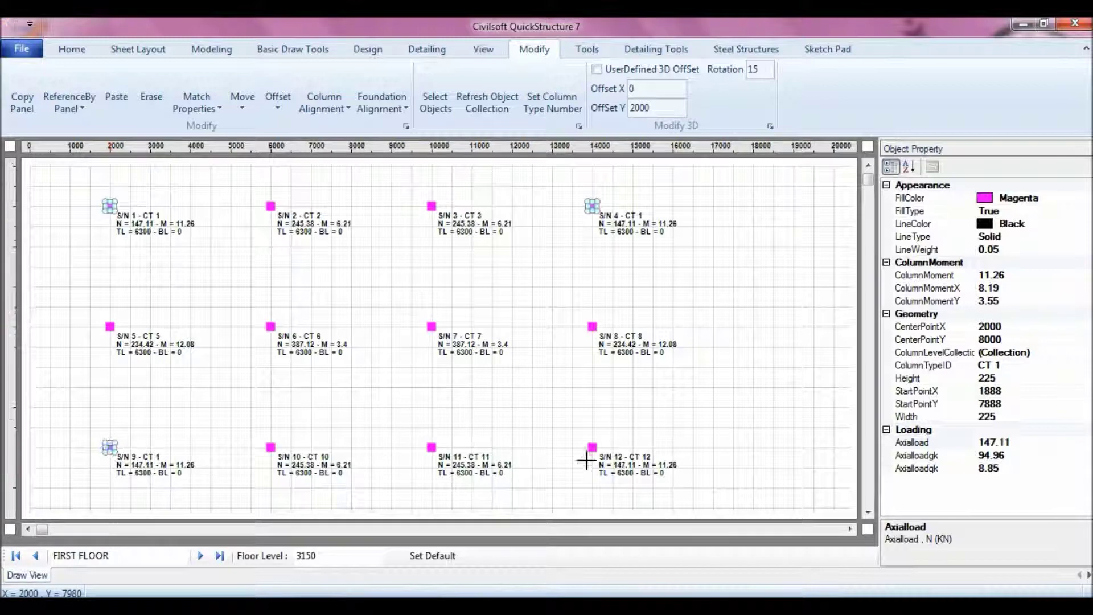
{"action": "left_click", "coordinate": [592, 447]}
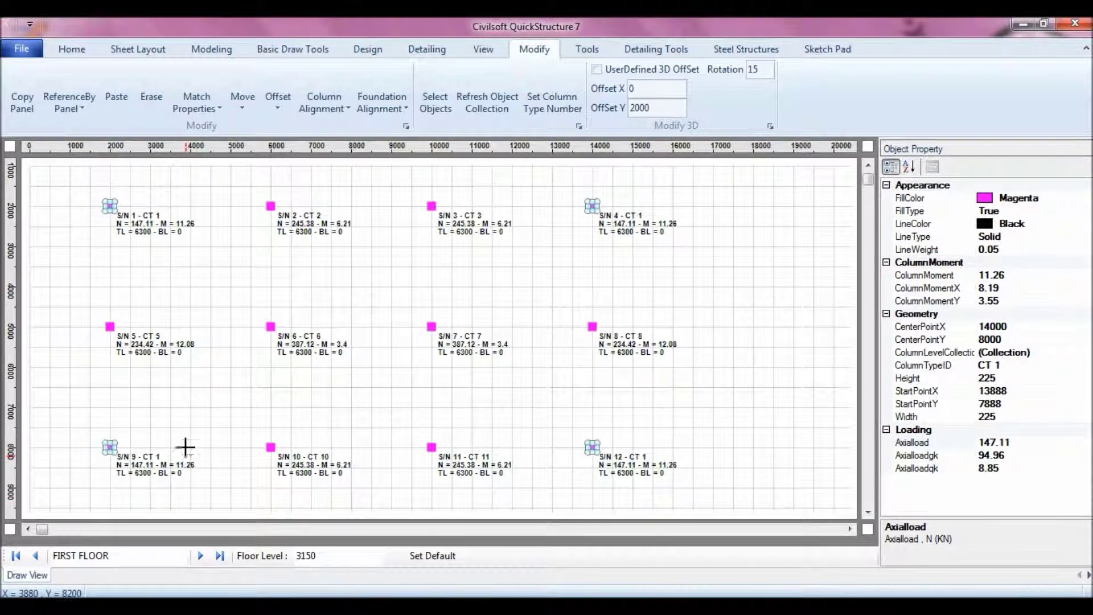
{"action": "left_click", "coordinate": [151, 271]}
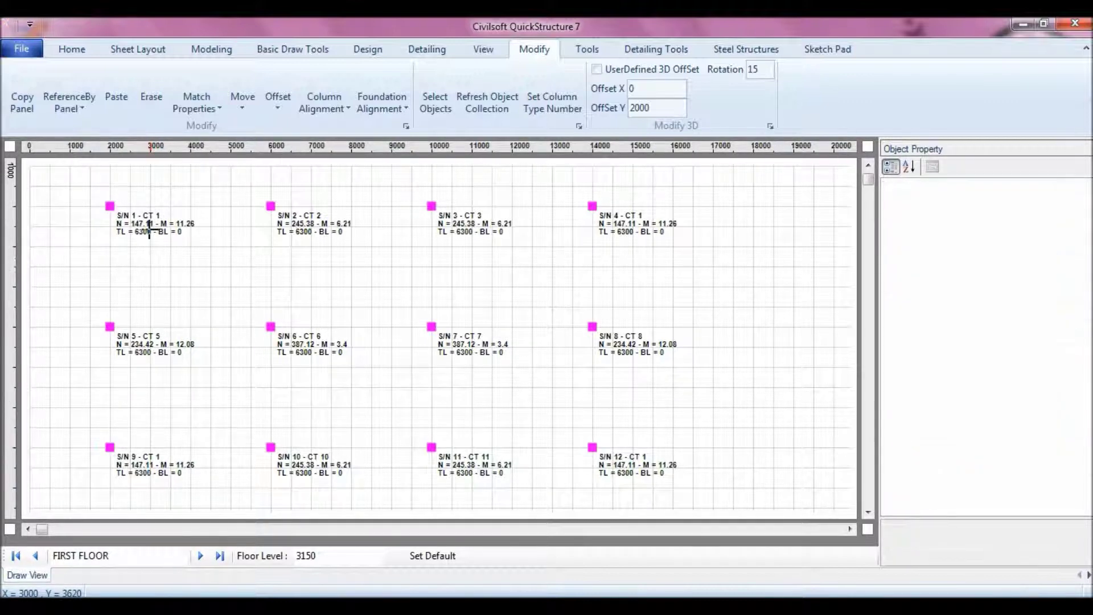
Inspect the ColumnTypeID property of Column 1 and deselect the column
{"action": "left_click", "coordinate": [109, 206]}
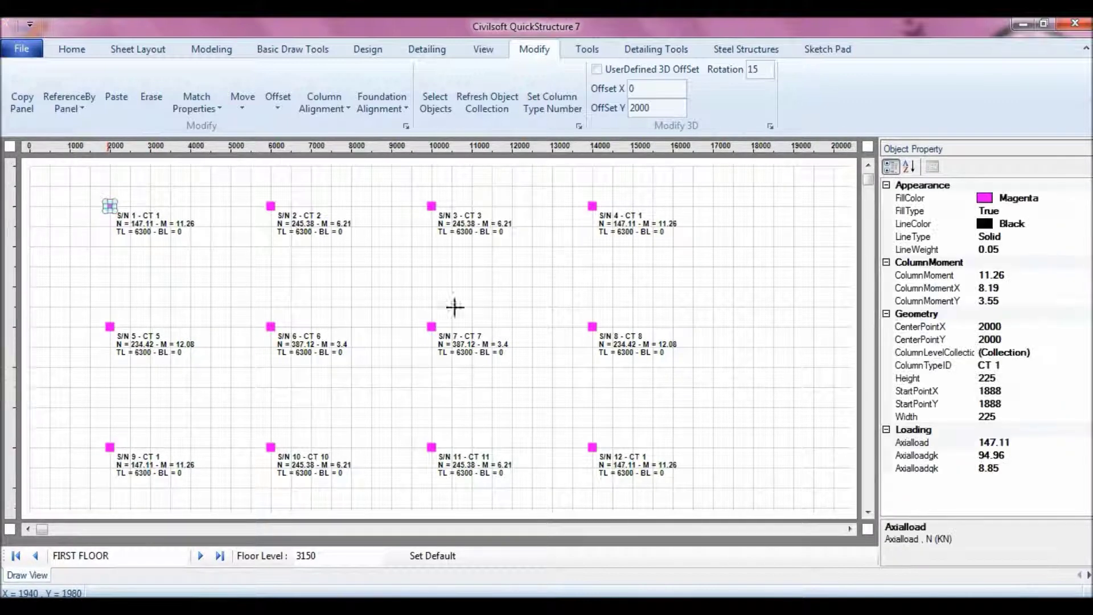
{"action": "left_click", "coordinate": [1010, 365]}
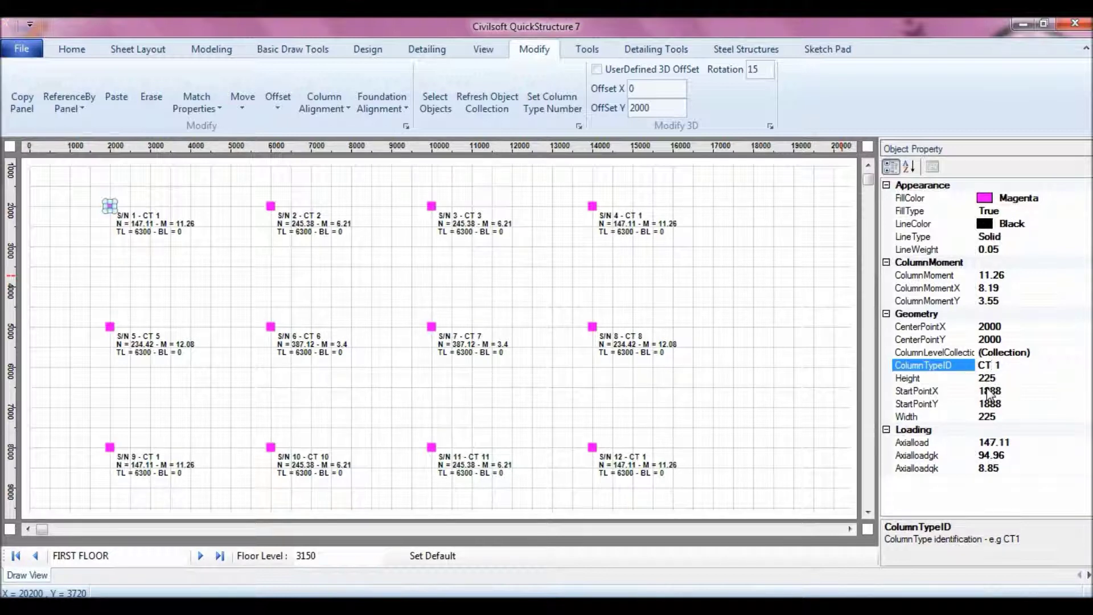
{"action": "left_click", "coordinate": [754, 245]}
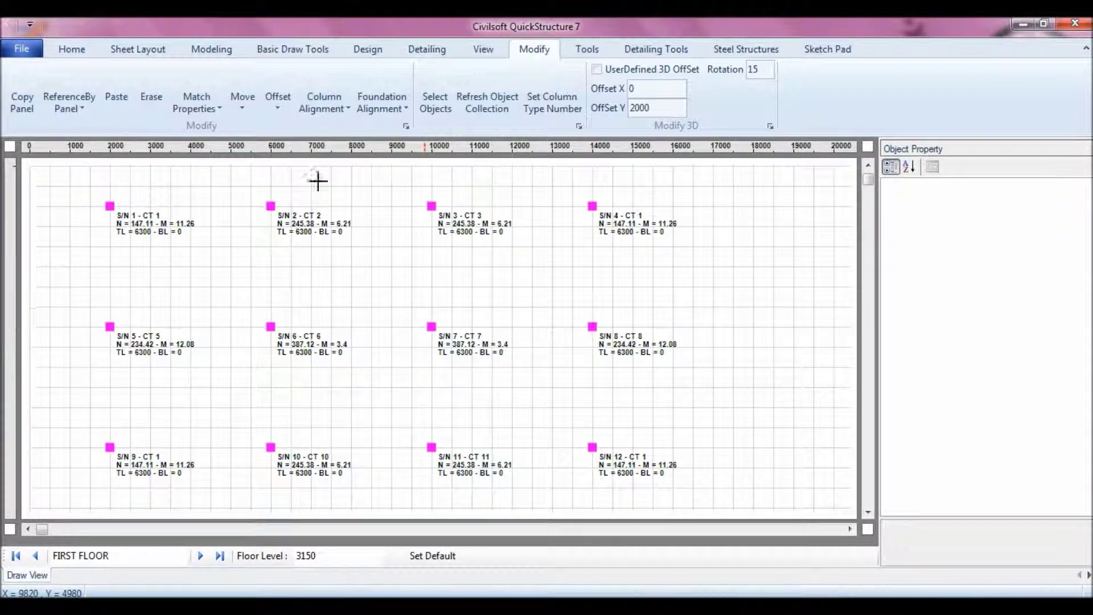
Set p1fy_fcu to 0.05 and the main bar diameter to 12 mm for Column 2's 6300 level
{"action": "left_click", "coordinate": [214, 49]}
{"action": "left_click", "coordinate": [476, 98]}
{"action": "left_click_drag", "start_coordinate": [478, 61], "coordinate": [781, 37]}
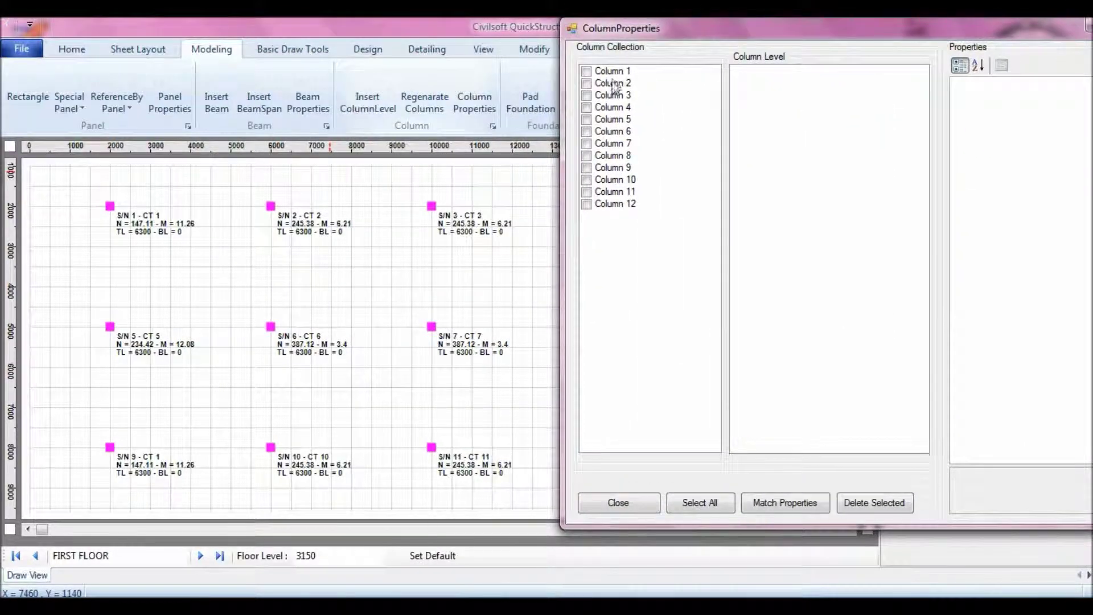
{"action": "left_click", "coordinate": [613, 83]}
{"action": "left_click_drag", "start_coordinate": [854, 38], "coordinate": [749, 36]}
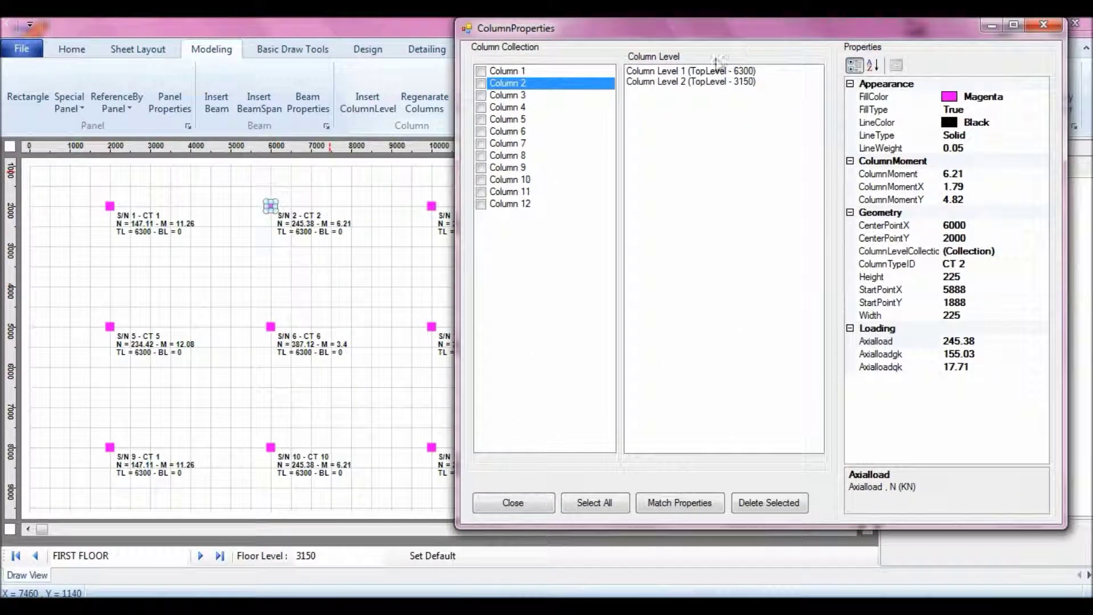
{"action": "left_click", "coordinate": [706, 72]}
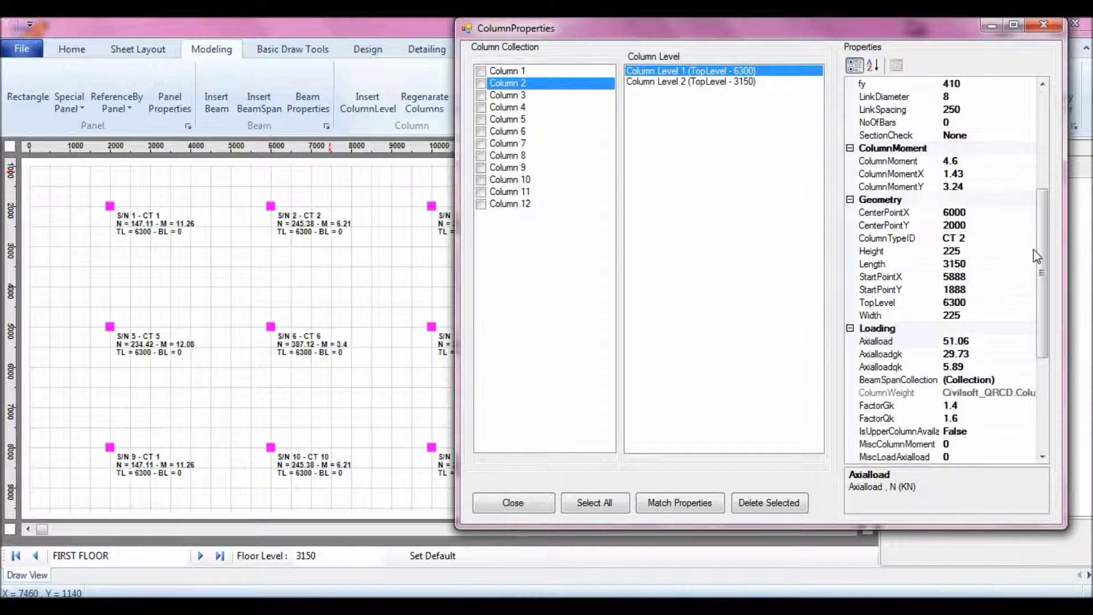
{"action": "left_click_drag", "start_coordinate": [1041, 253], "coordinate": [1042, 154]}
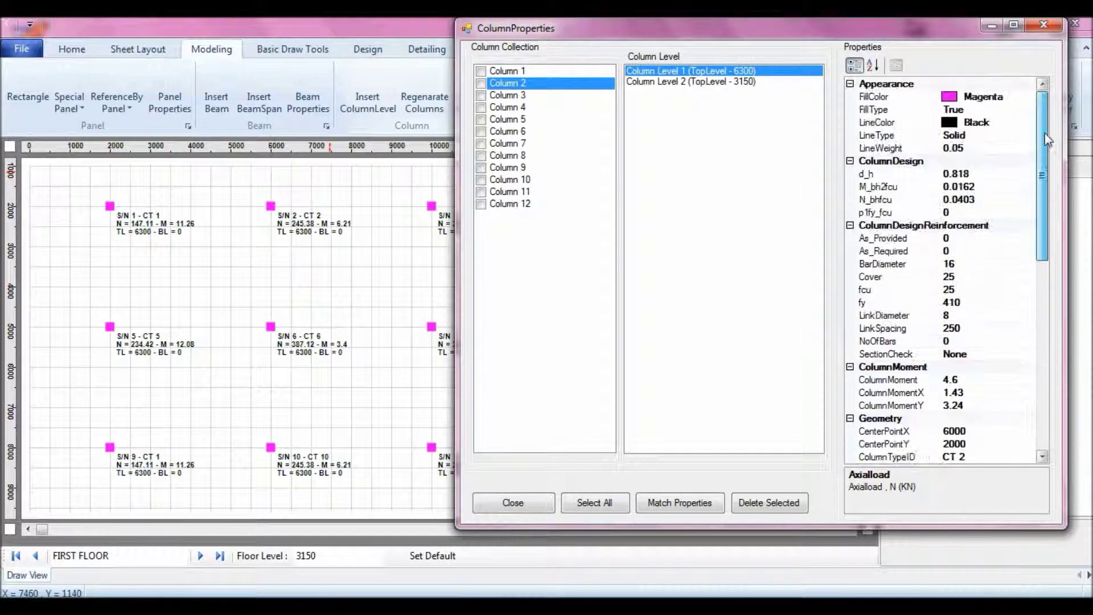
{"action": "left_click", "coordinate": [970, 211]}
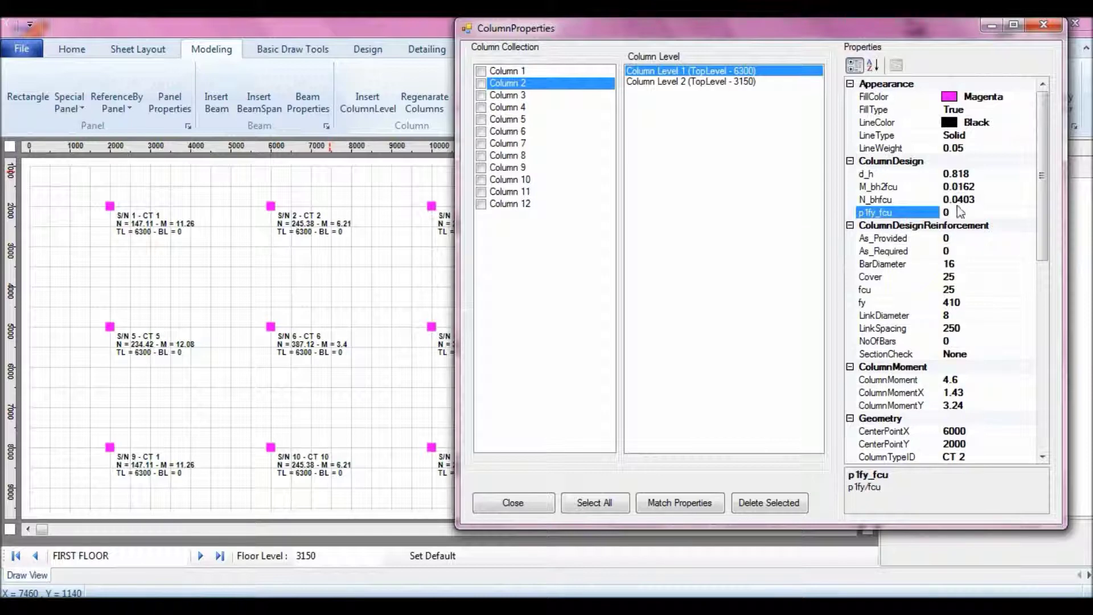
{"action": "type", "text": ".05"}
{"action": "left_click", "coordinate": [986, 199]}
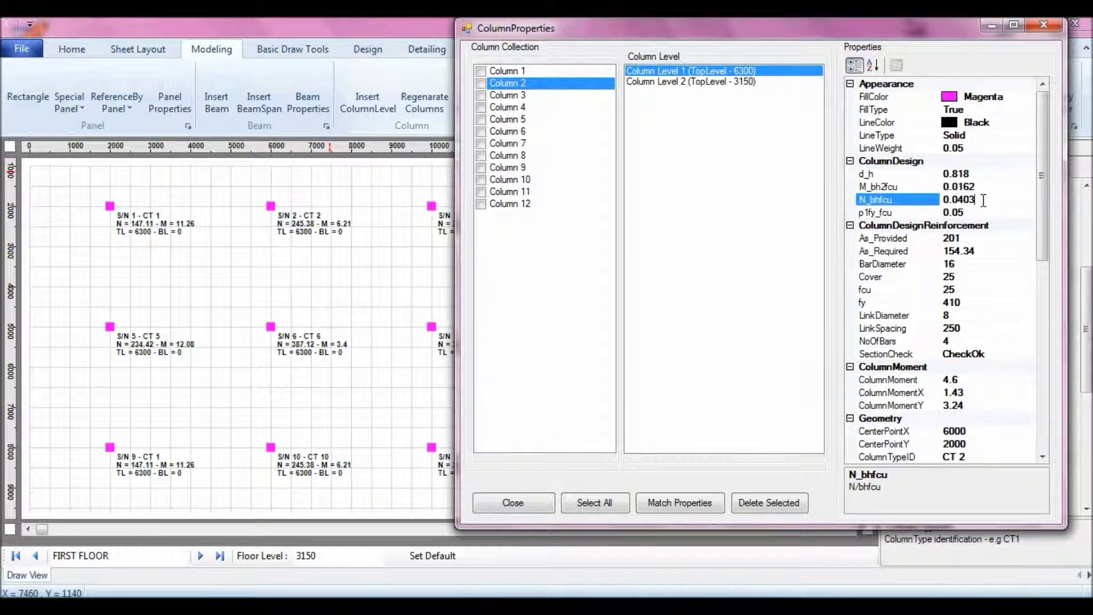
{"action": "left_click", "coordinate": [972, 263]}
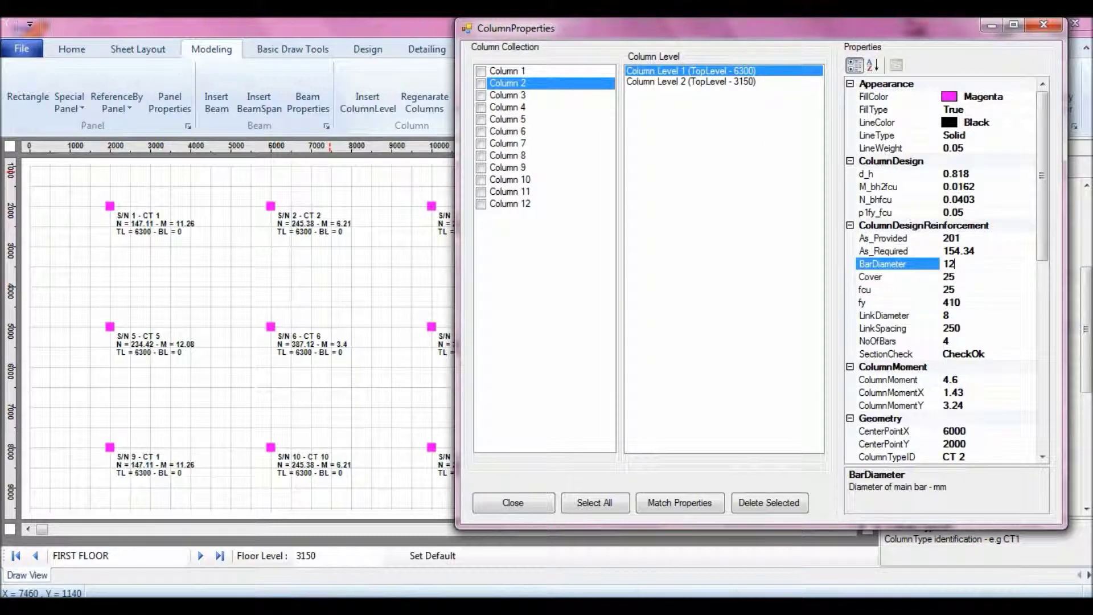
{"action": "left_click", "coordinate": [938, 316]}
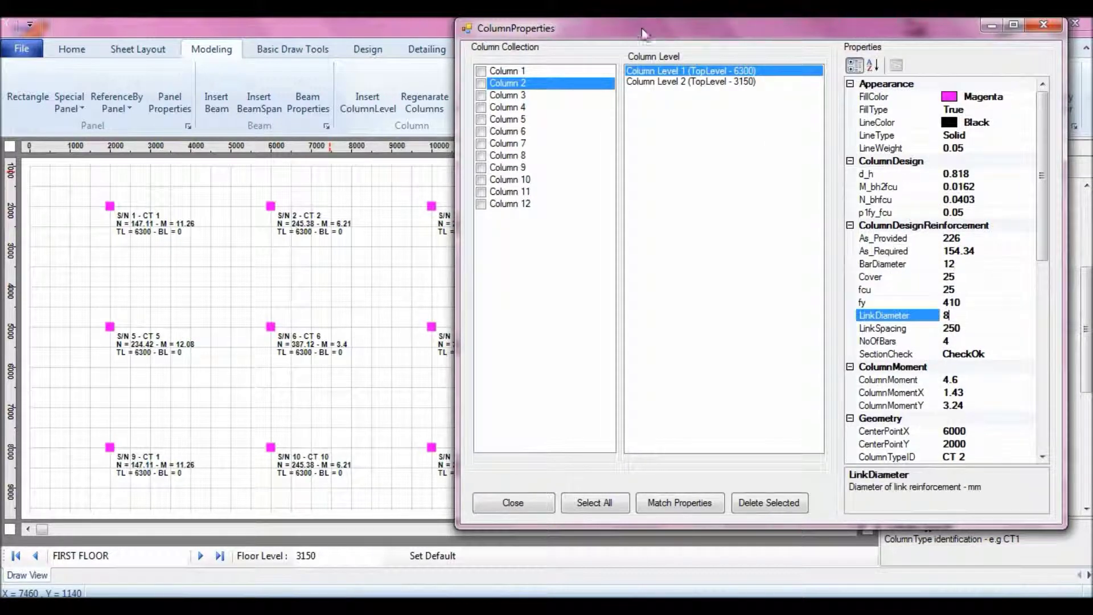
Consult the d/h 0.80 column chart for Column 2's 3150 level and set that level's p1fy_fcu to 0.1
{"action": "left_click", "coordinate": [696, 84]}
{"action": "left_click", "coordinate": [971, 212]}
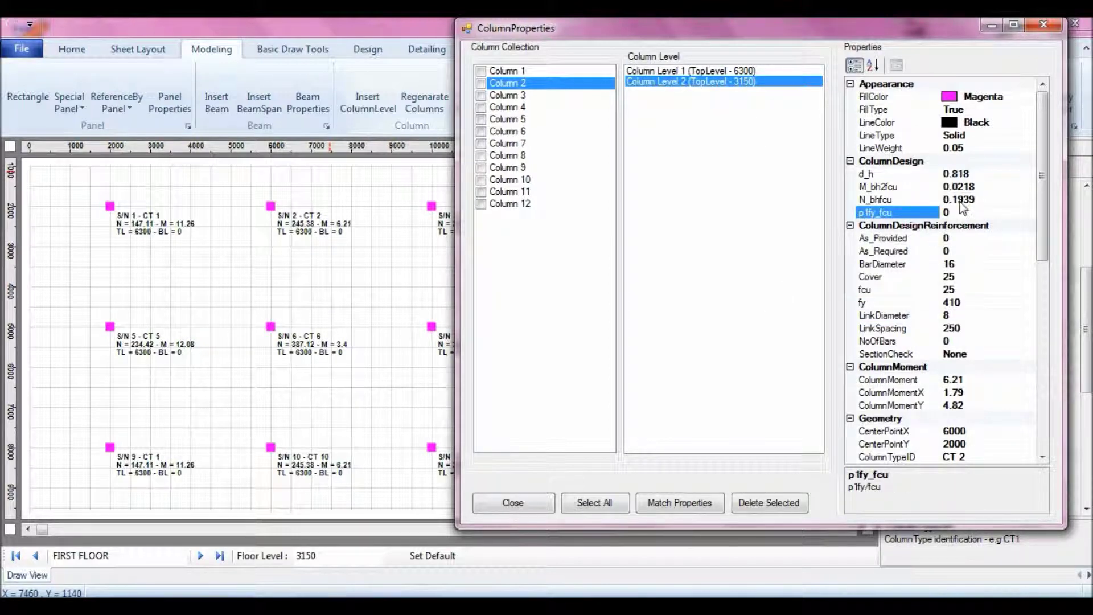
{"action": "key", "text": "alt+Tab"}
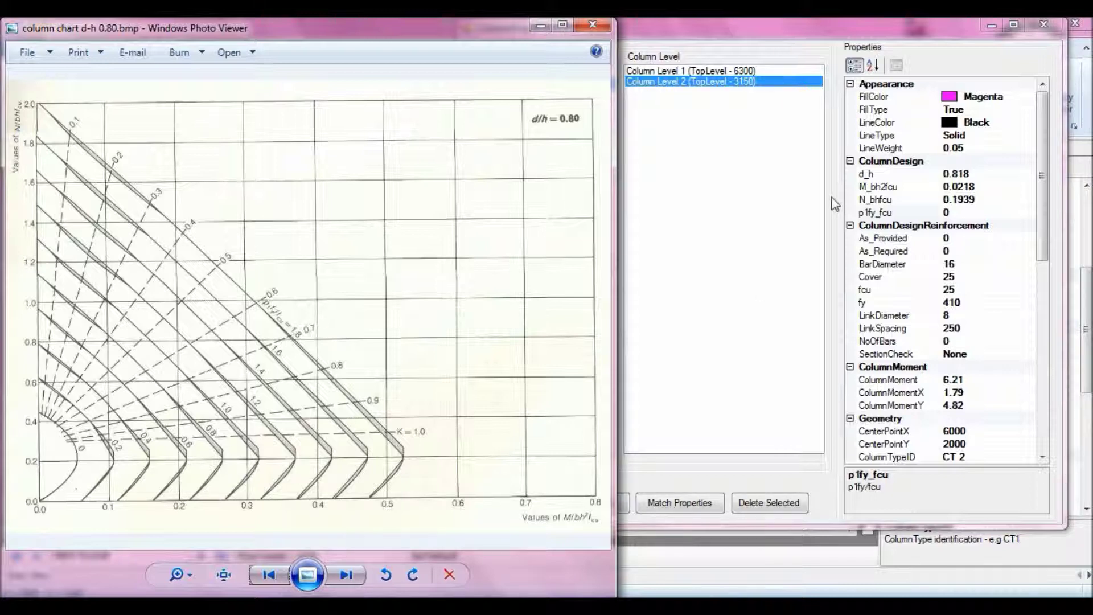
{"action": "left_click", "coordinate": [969, 213]}
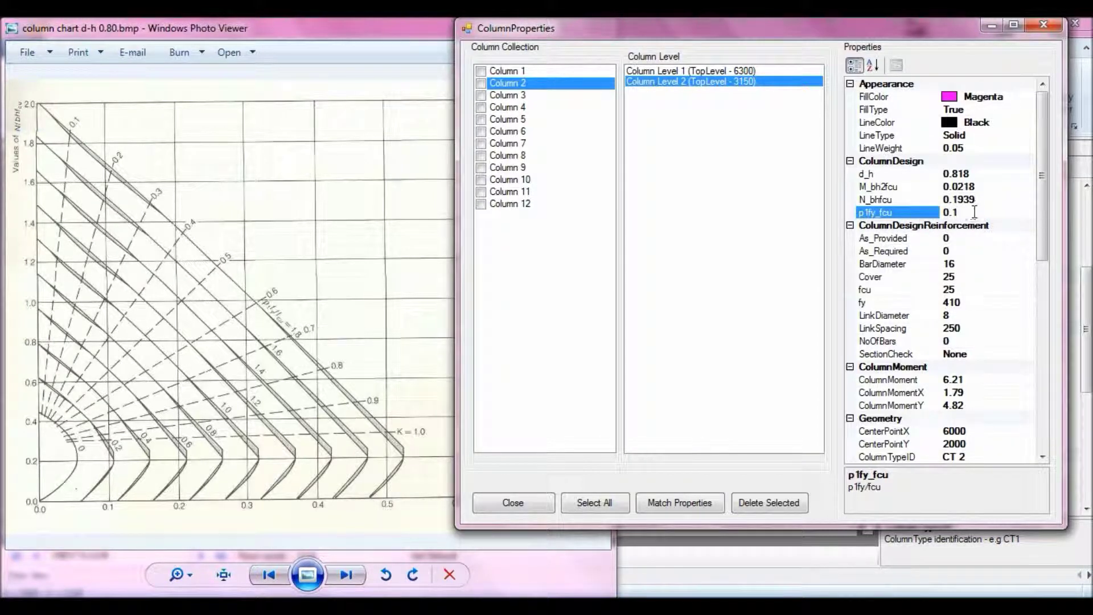
{"action": "left_click", "coordinate": [979, 253]}
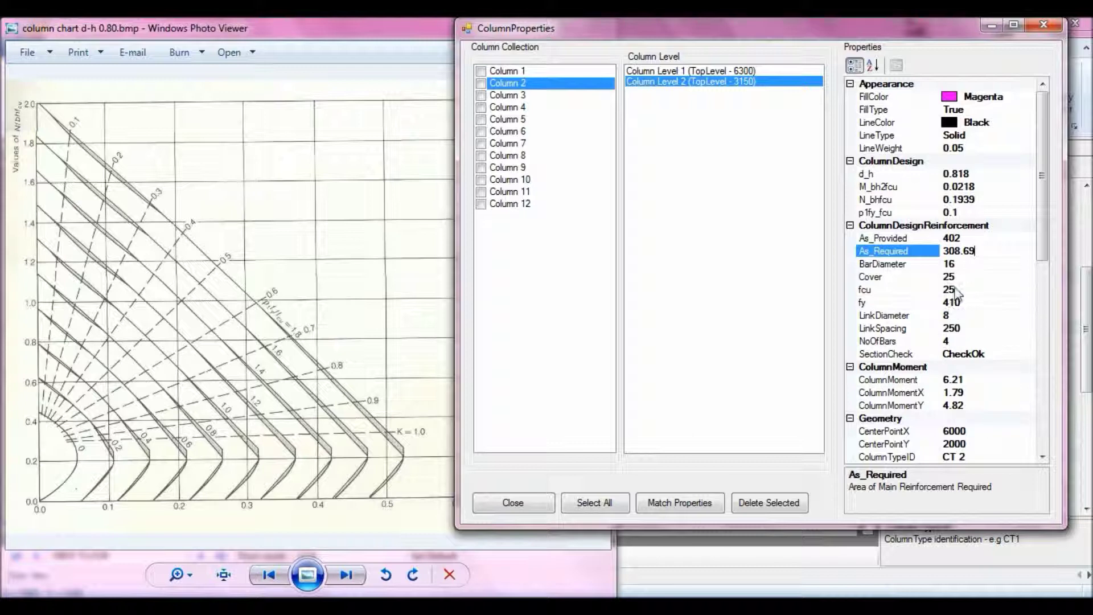
{"action": "left_click", "coordinate": [965, 268]}
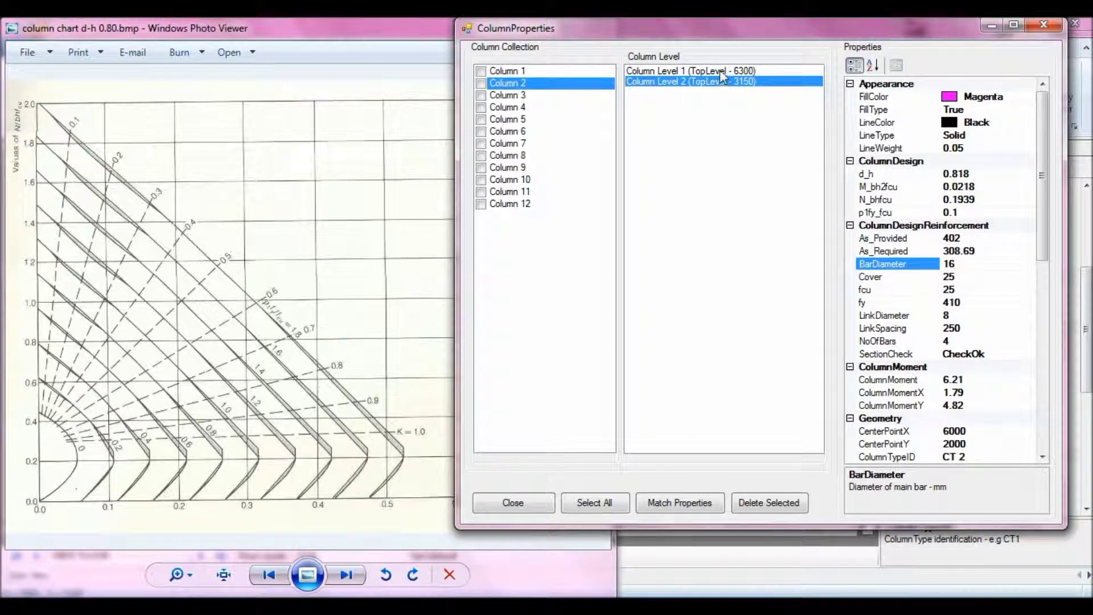
Review the design values of Column 2's 6300 level and put the design chart away
{"action": "left_click", "coordinate": [718, 73]}
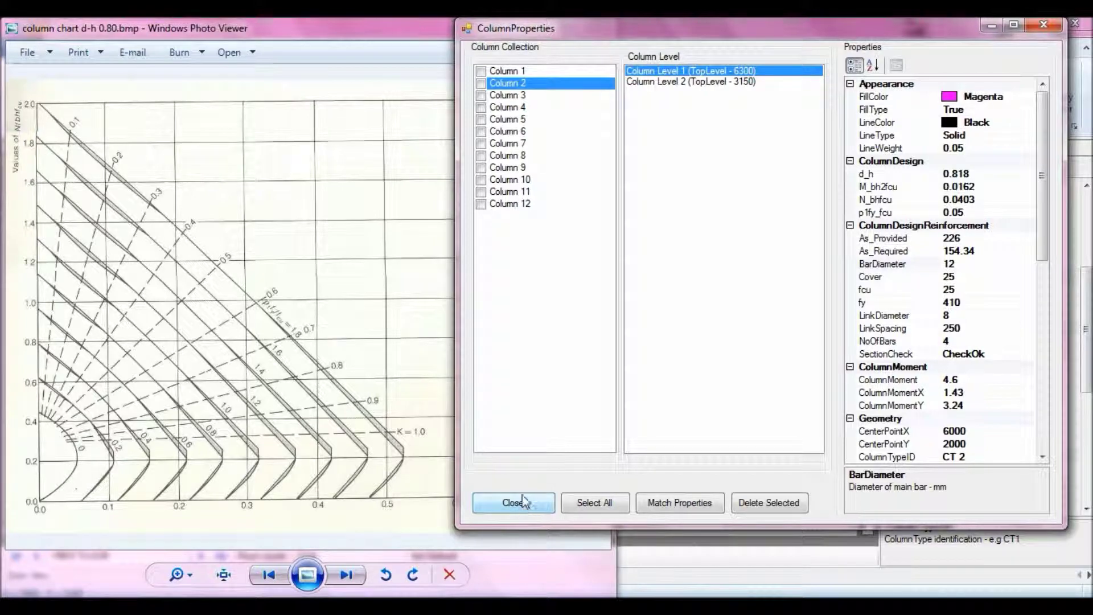
{"action": "left_click", "coordinate": [367, 26]}
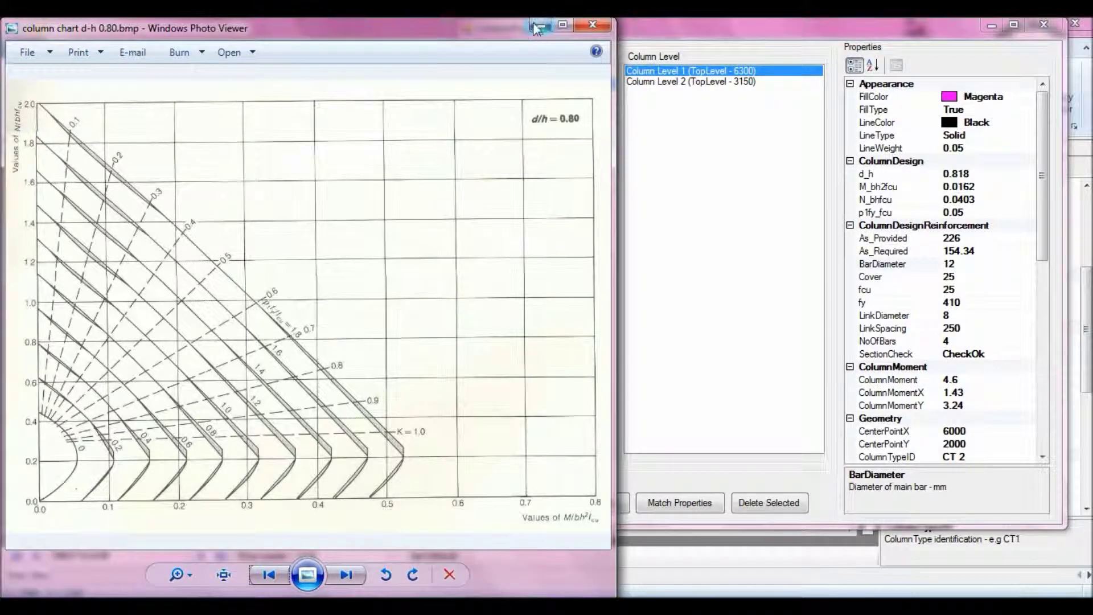
{"action": "left_click", "coordinate": [540, 26]}
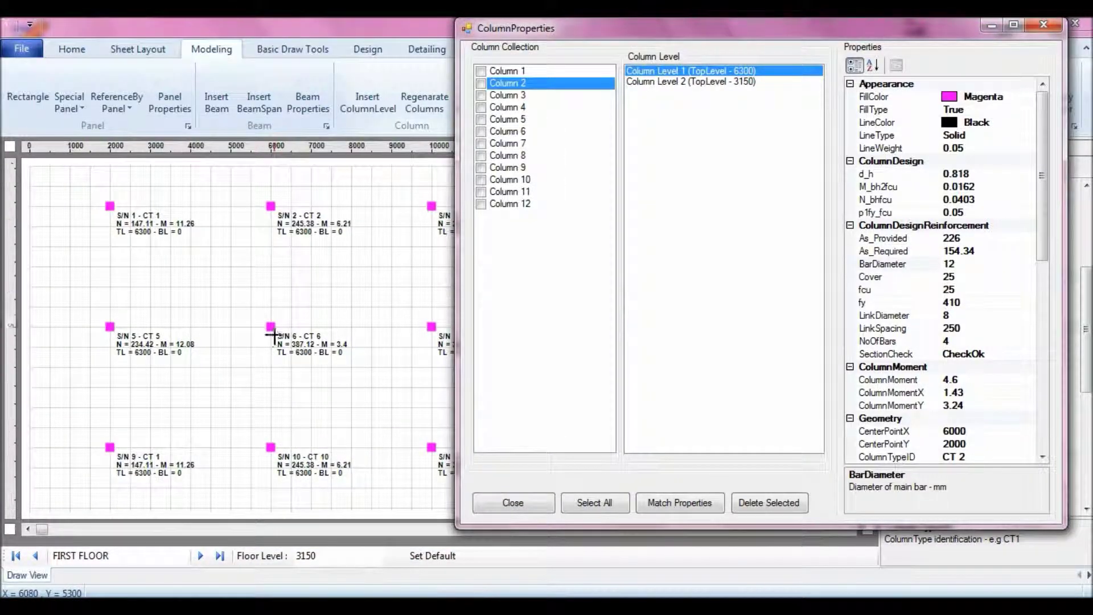
Set p1fy_fcu to 0.05 for Column 6's 6300 level
{"action": "left_click", "coordinate": [510, 132]}
{"action": "left_click", "coordinate": [722, 72]}
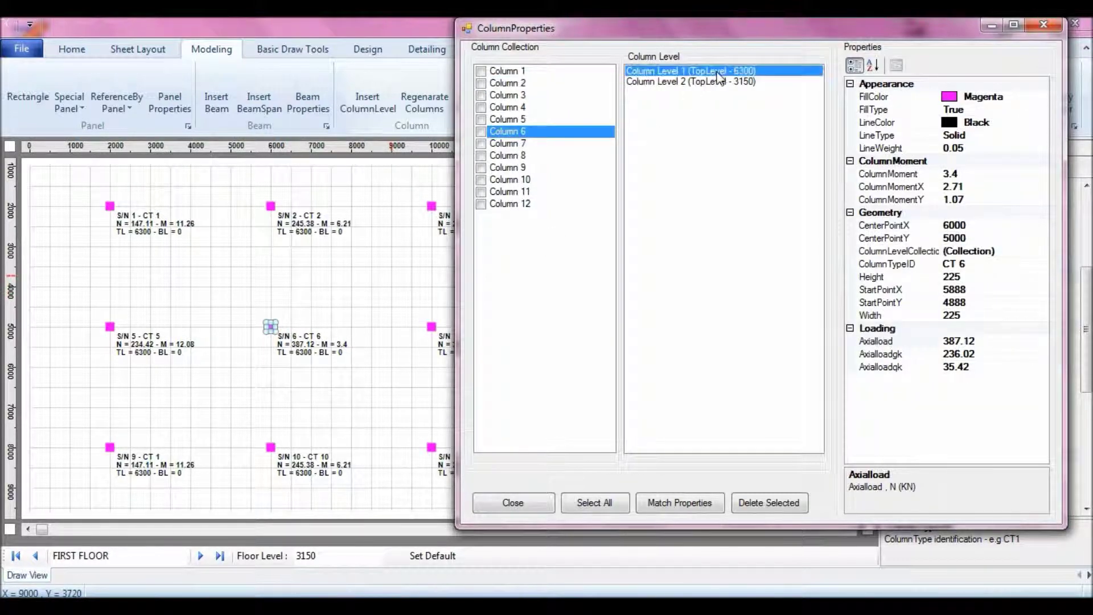
{"action": "left_click_drag", "start_coordinate": [1045, 237], "coordinate": [1045, 143]}
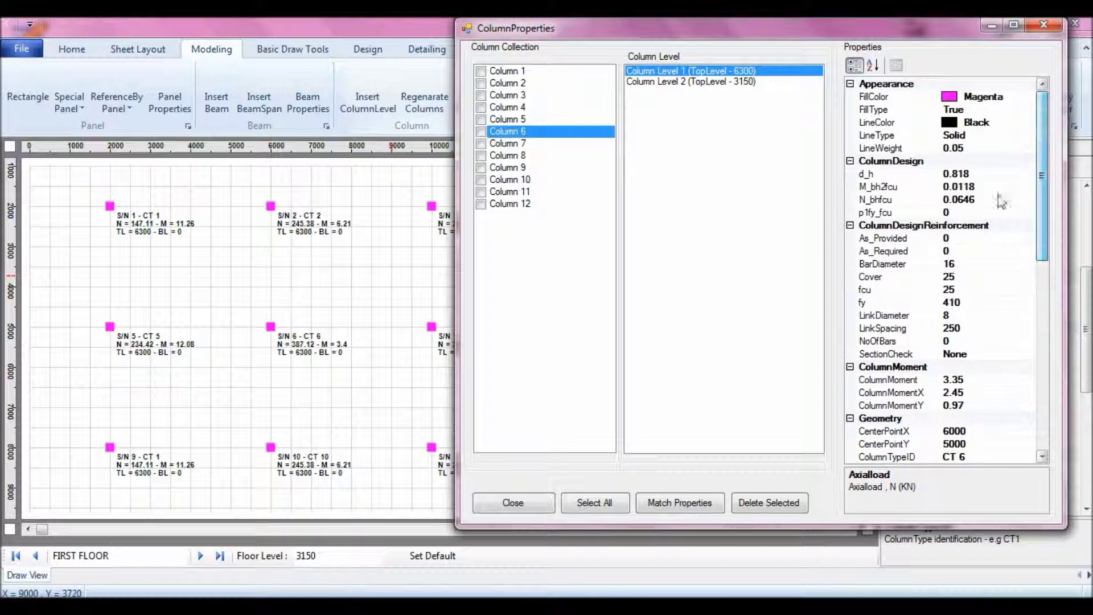
{"action": "left_click", "coordinate": [976, 215]}
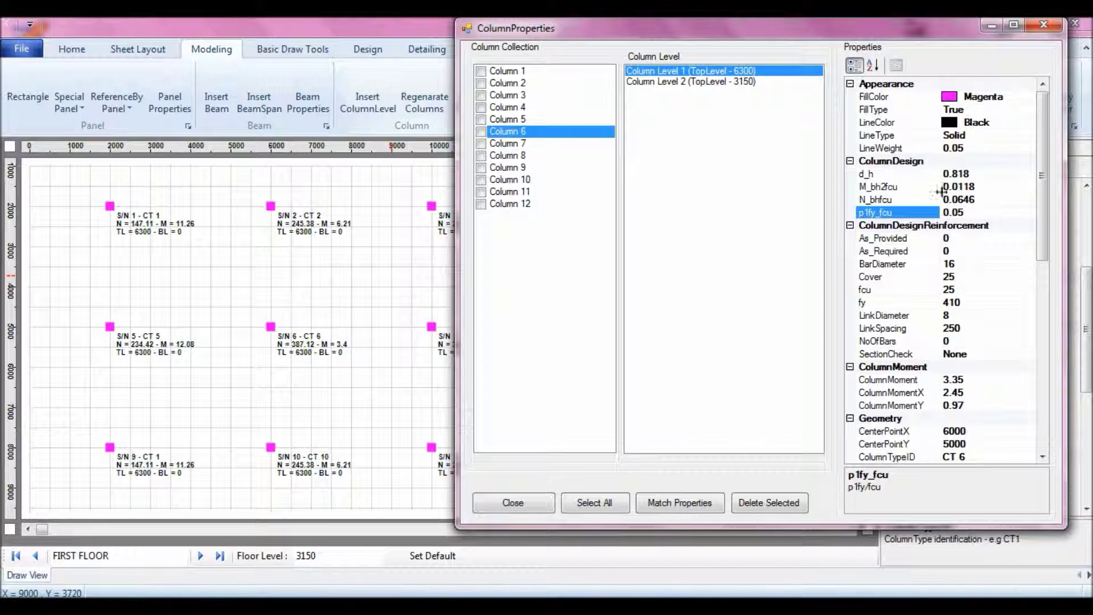
{"action": "left_click", "coordinate": [938, 198]}
Consult the d/h 0.80 column chart for Column 6's 3150 level and set that level's p1fy_fcu to 0.1
{"action": "left_click", "coordinate": [737, 83]}
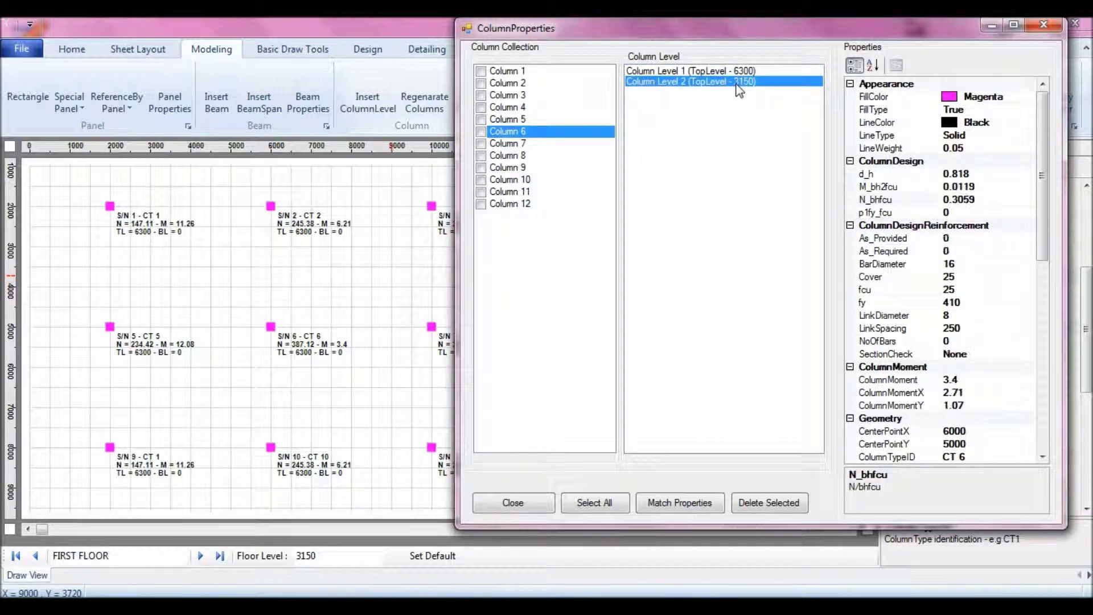
{"action": "left_click", "coordinate": [961, 212]}
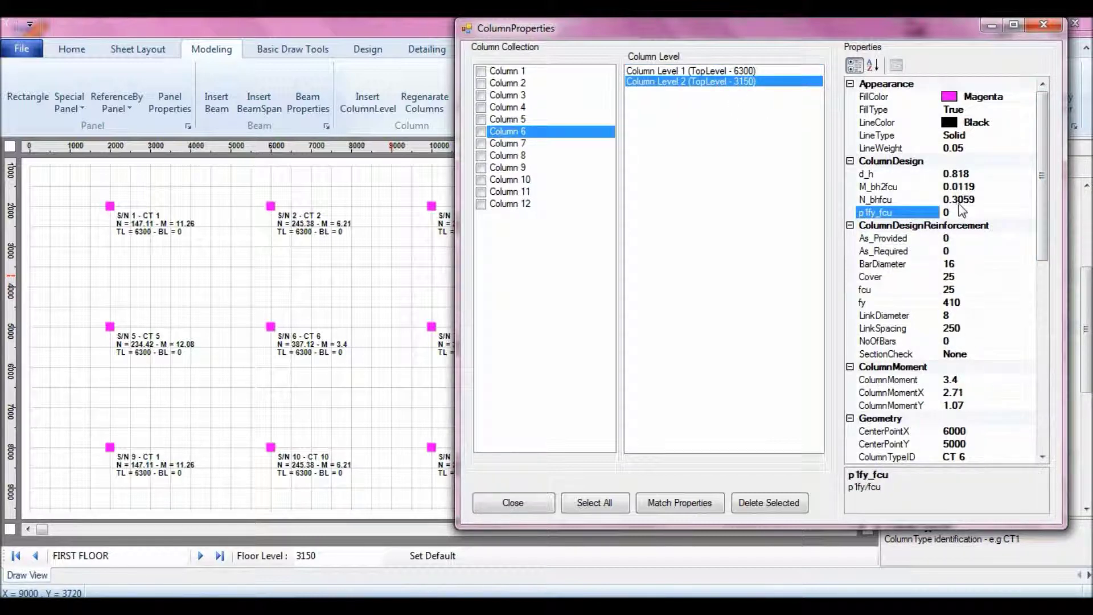
{"action": "key", "text": "alt+Tab"}
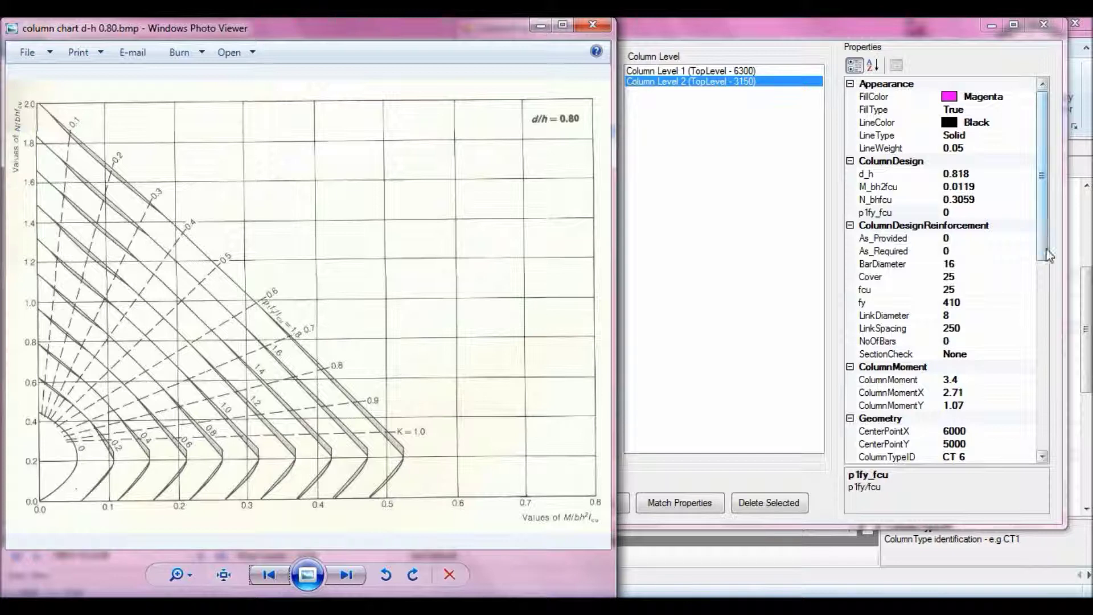
{"action": "left_click", "coordinate": [962, 212]}
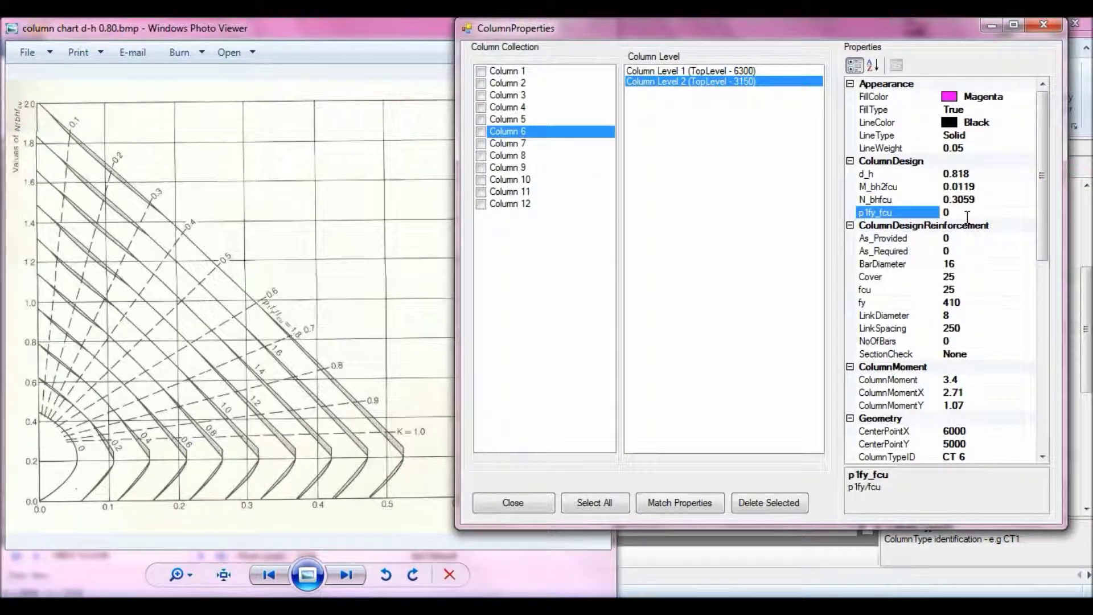
{"action": "type", "text": ".1"}
{"action": "key", "text": "Up"}
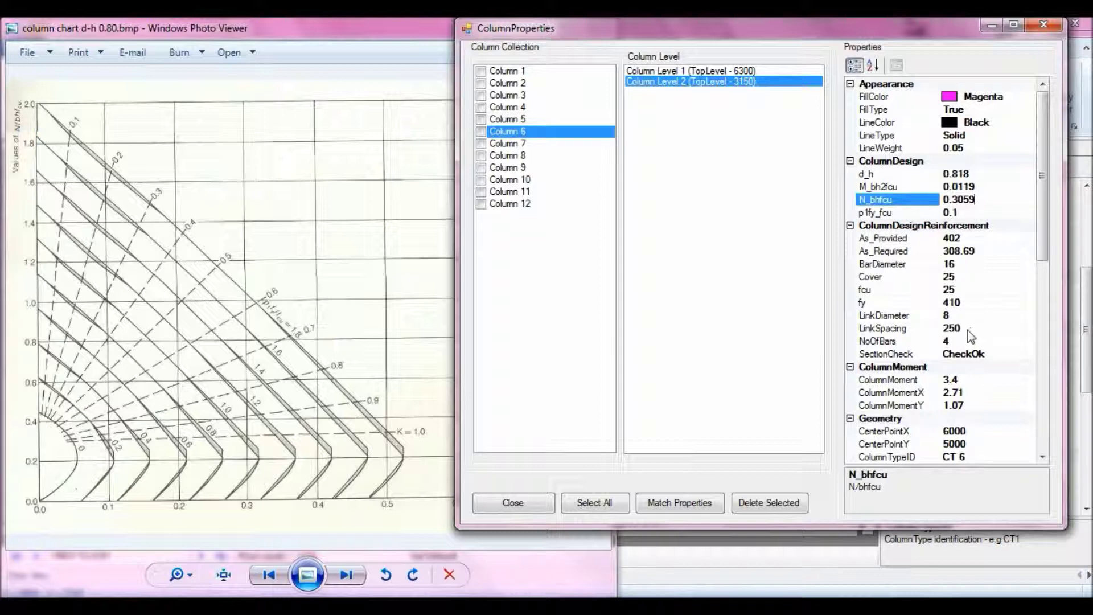
Set the main bar diameter of Column 6's 6300 level to 12 mm
{"action": "left_click", "coordinate": [767, 73]}
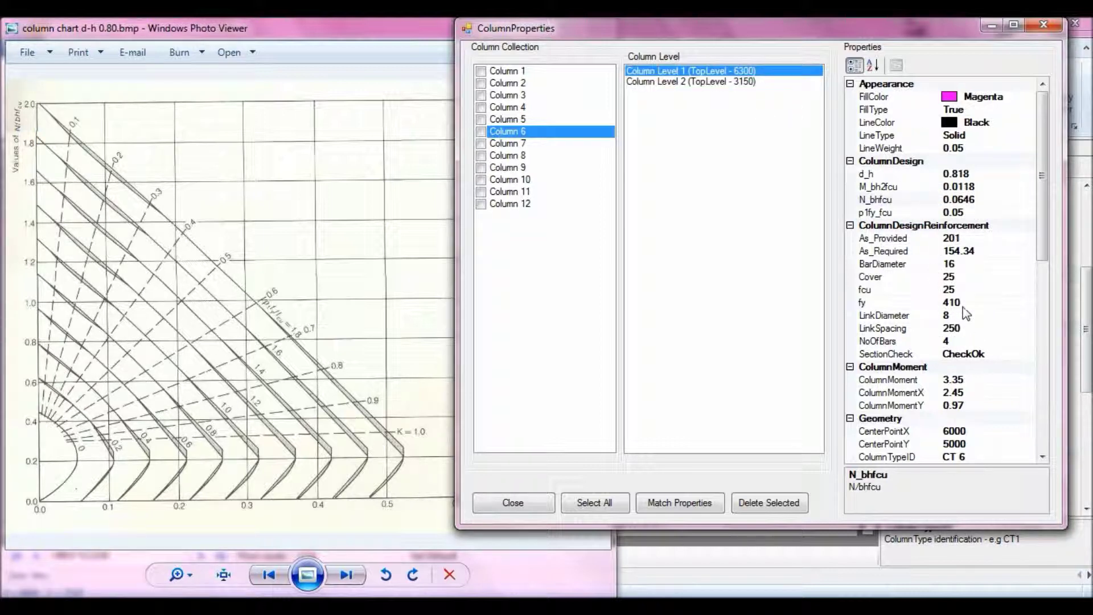
{"action": "left_click", "coordinate": [968, 266]}
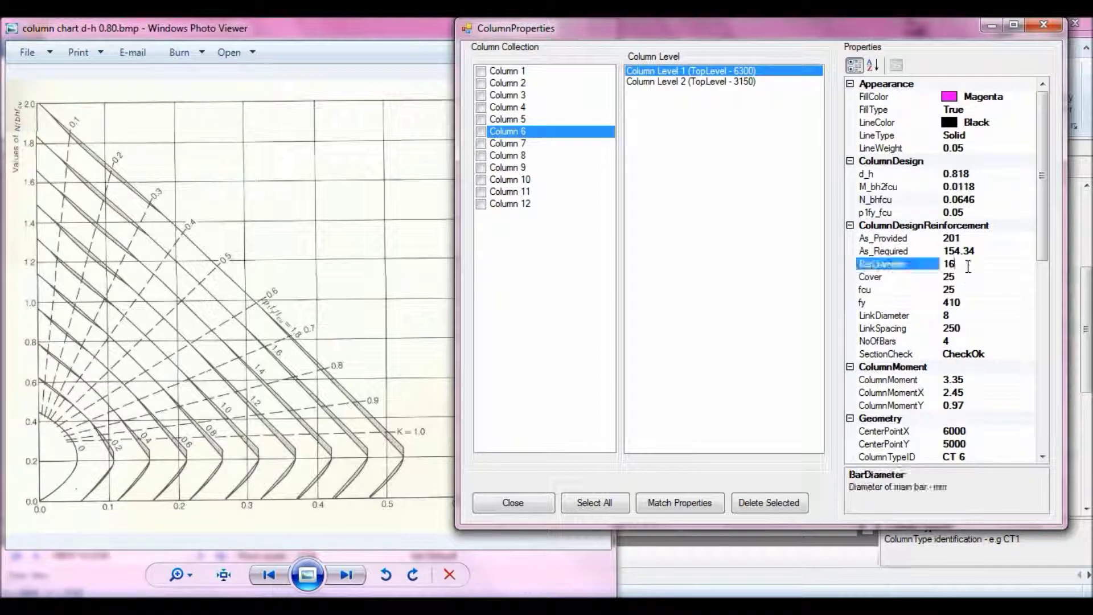
{"action": "type", "text": "12"}
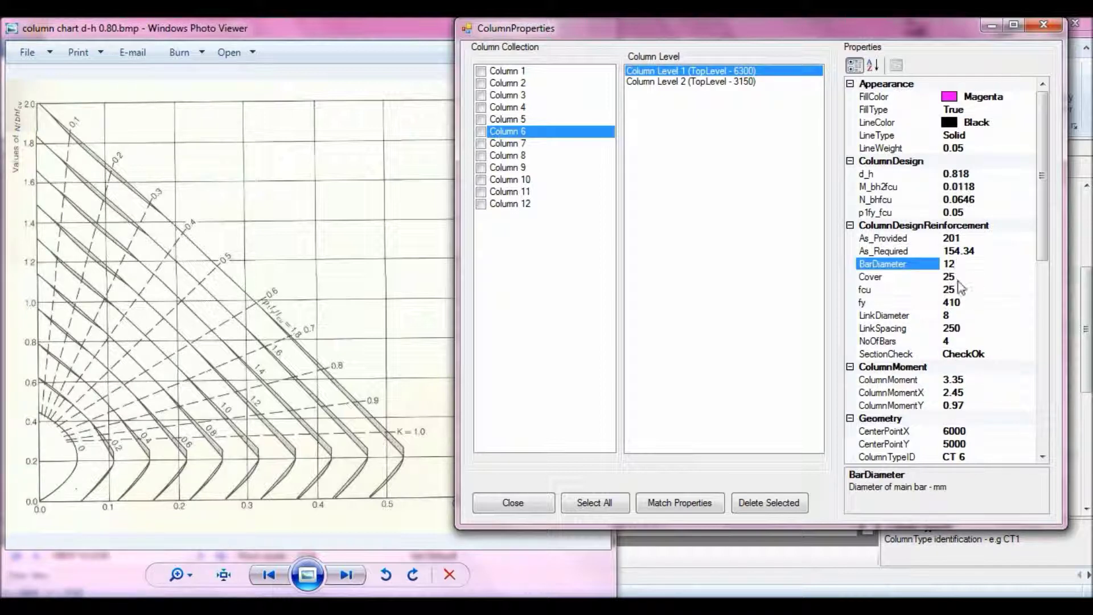
{"action": "left_click", "coordinate": [975, 278]}
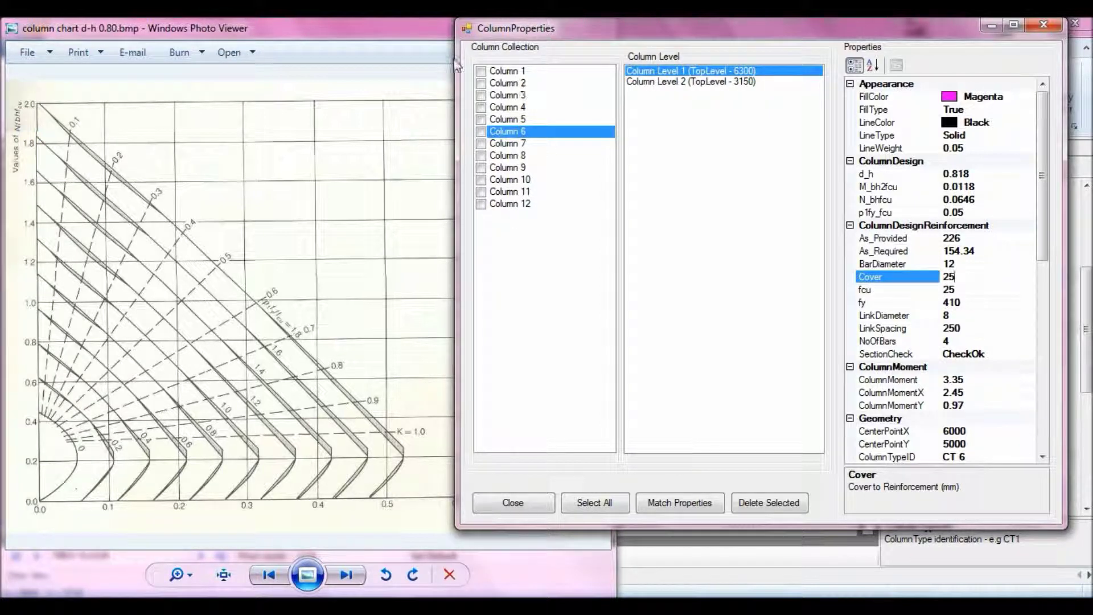
Put the d/h 0.80 design chart away and close the column properties
{"action": "left_click", "coordinate": [418, 37]}
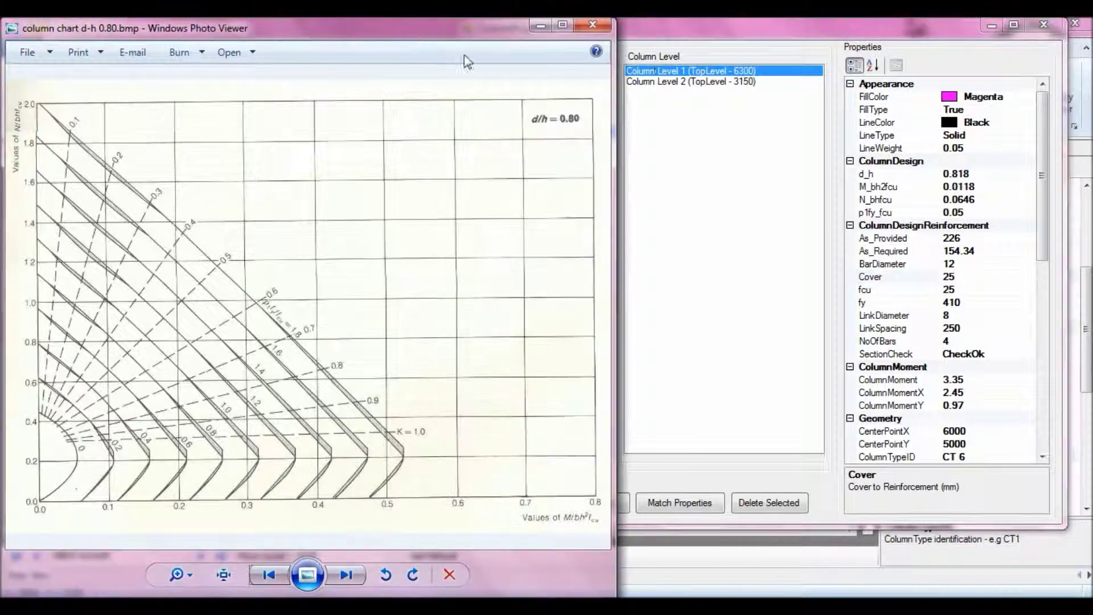
{"action": "left_click", "coordinate": [540, 26]}
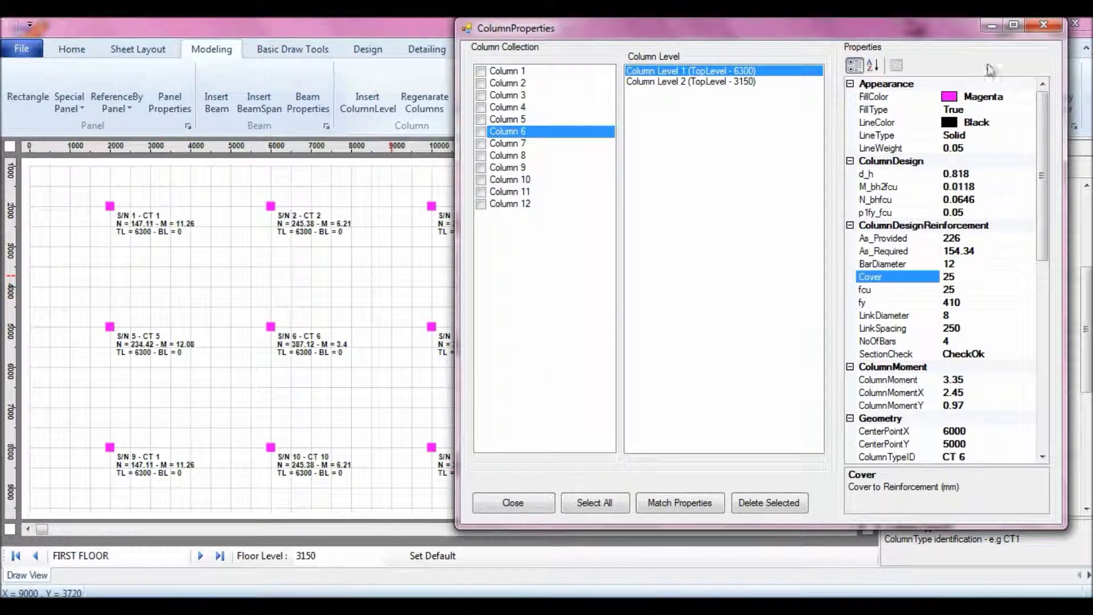
{"action": "left_click", "coordinate": [518, 503]}
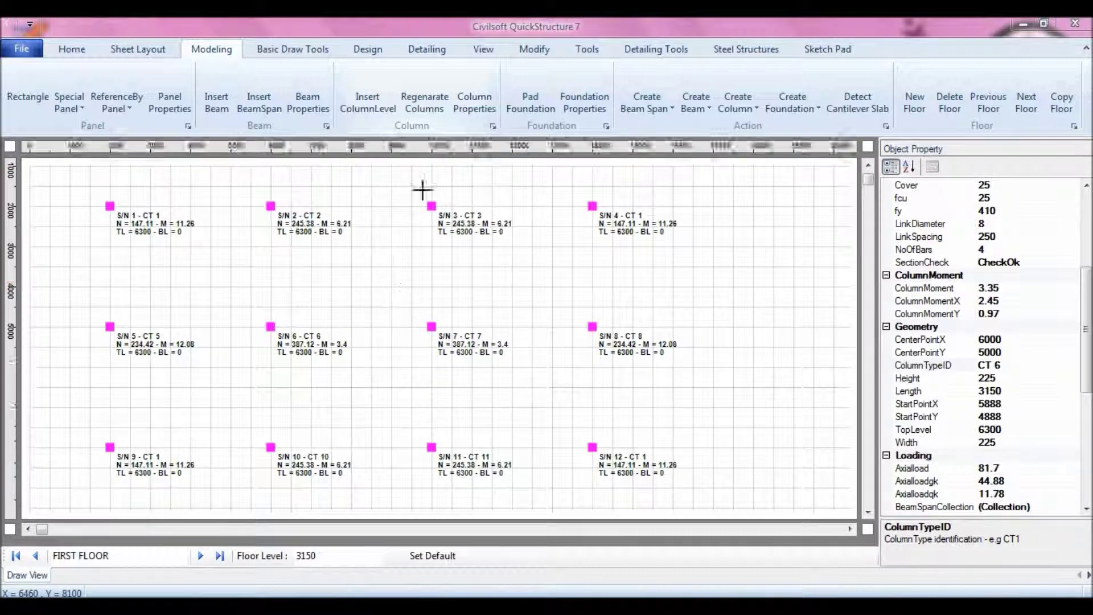
Match the column properties of column S/N 2 onto column S/N 3, continuing past any application error
{"action": "left_click", "coordinate": [551, 51]}
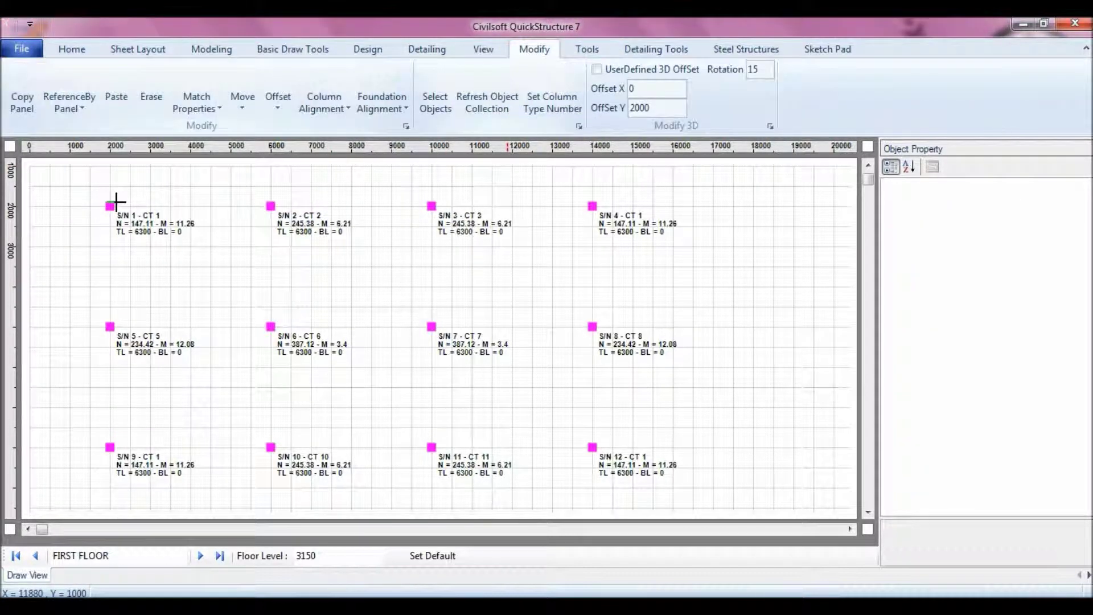
{"action": "left_click", "coordinate": [196, 102]}
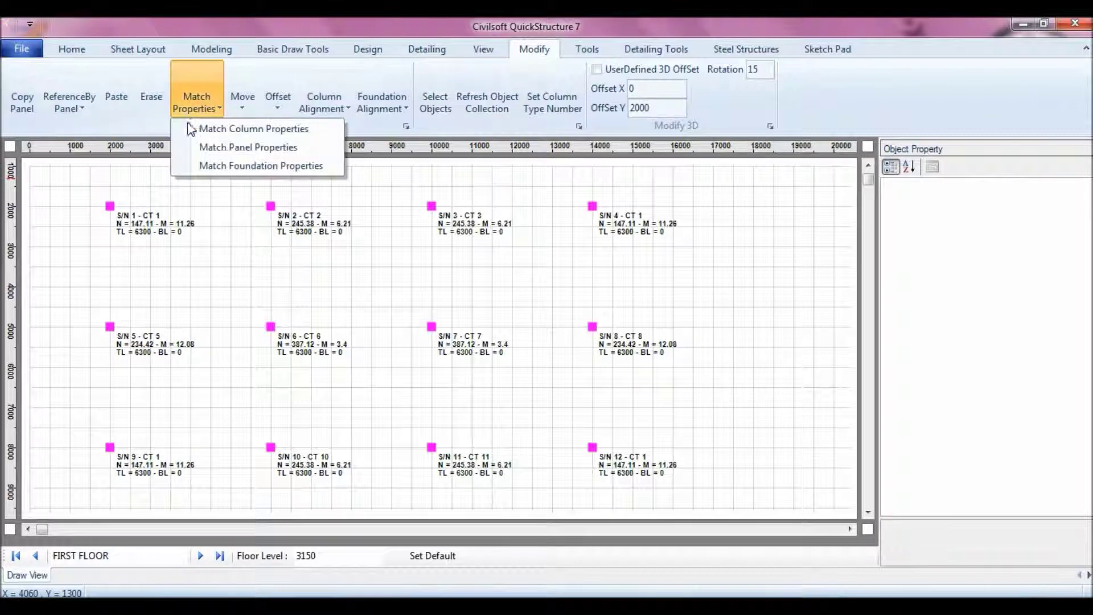
{"action": "left_click", "coordinate": [239, 129]}
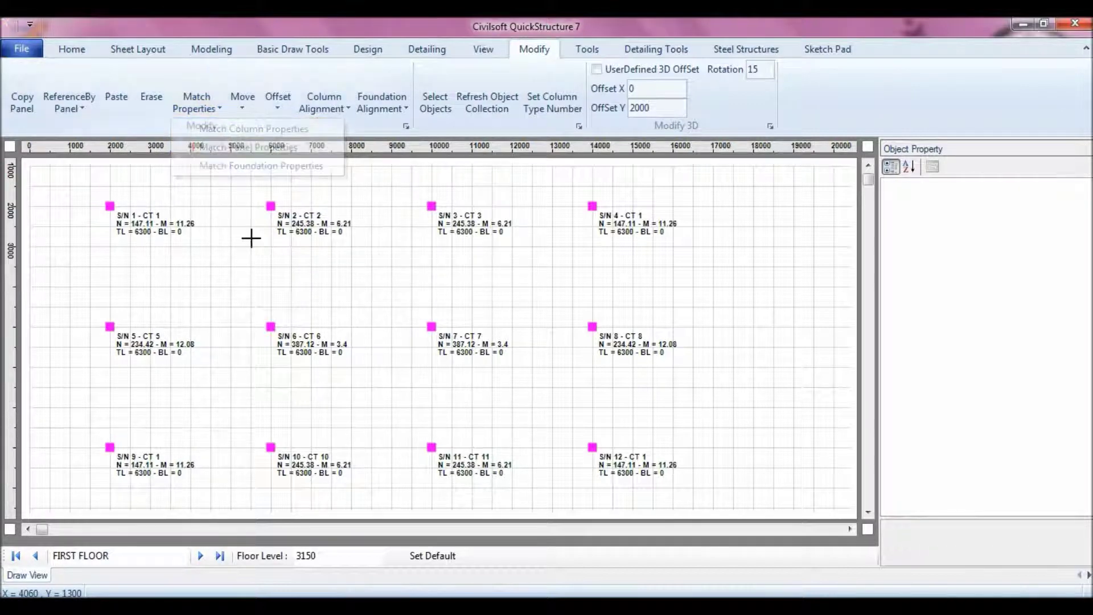
{"action": "left_click", "coordinate": [271, 206]}
{"action": "left_click", "coordinate": [431, 207]}
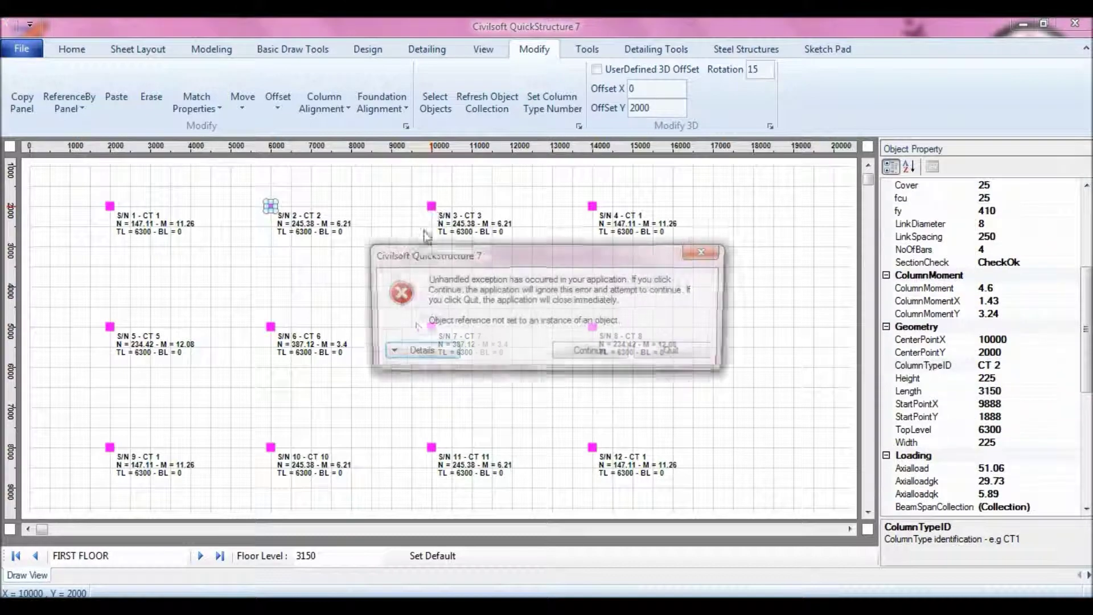
{"action": "left_click", "coordinate": [564, 350]}
{"action": "left_click", "coordinate": [432, 206]}
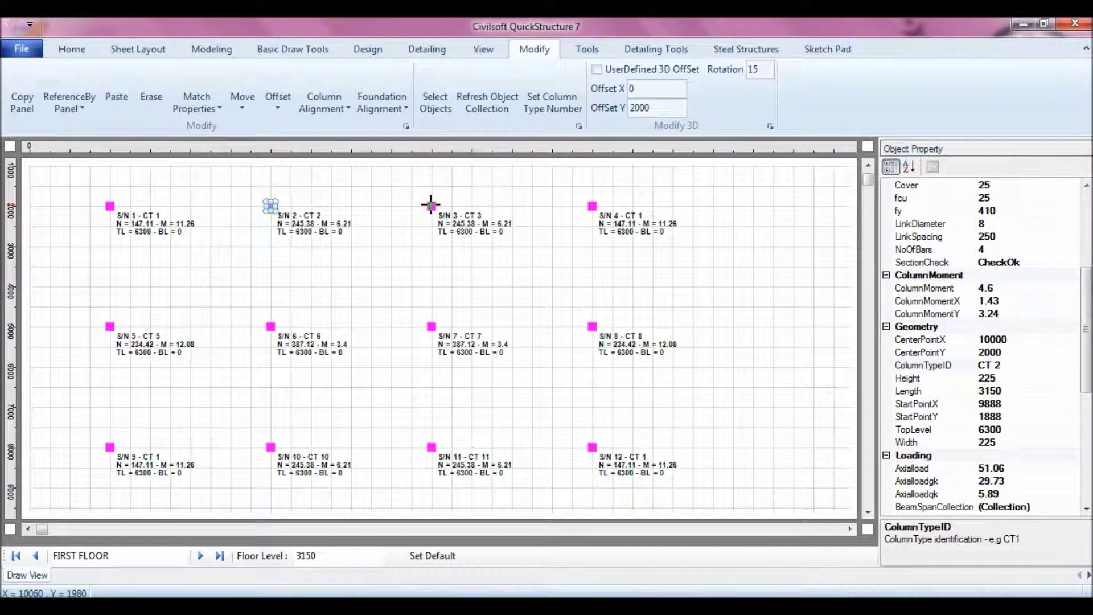
Apply column S/N 2's matched properties to columns S/N 5, 6, 7, 8, 10 and 11, and end the matching
{"action": "left_click", "coordinate": [110, 326]}
{"action": "left_click", "coordinate": [270, 326]}
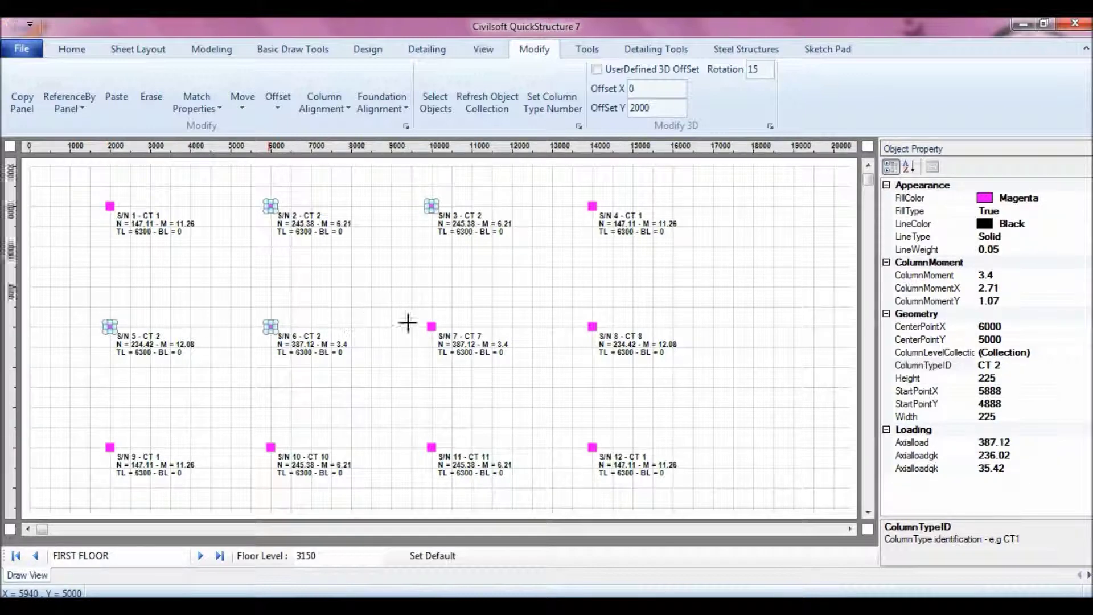
{"action": "left_click", "coordinate": [432, 326]}
{"action": "left_click", "coordinate": [592, 326]}
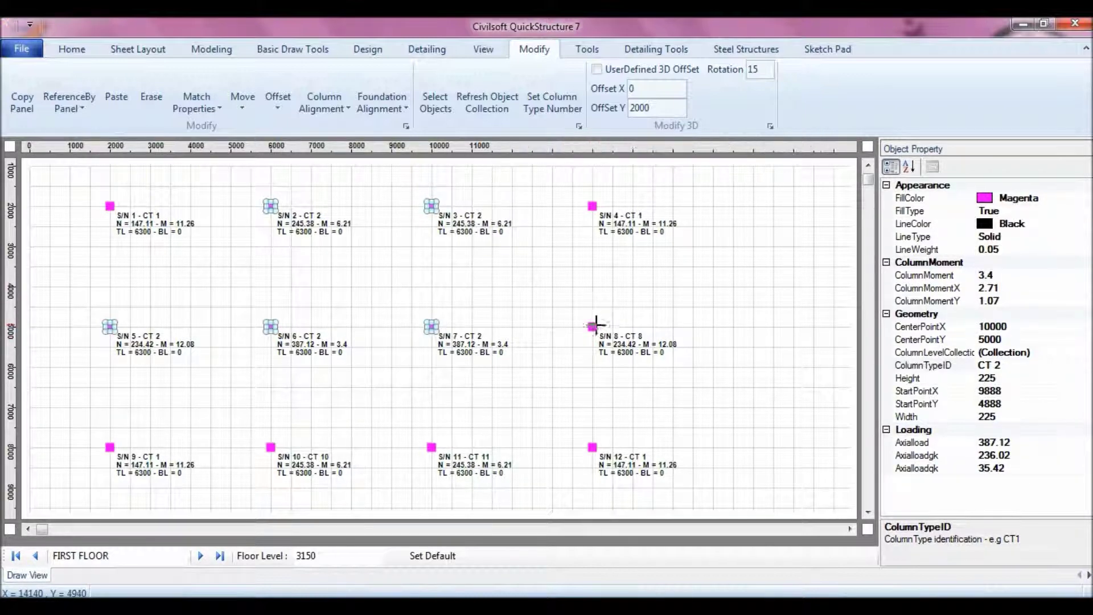
{"action": "left_click", "coordinate": [431, 447]}
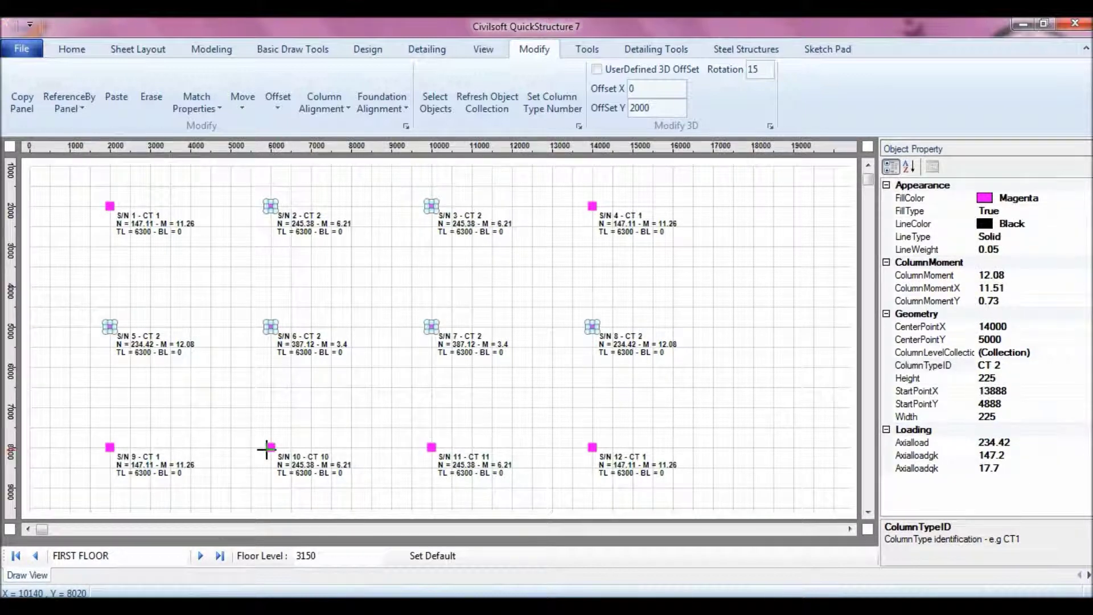
{"action": "left_click", "coordinate": [268, 447]}
{"action": "key", "text": "Escape"}
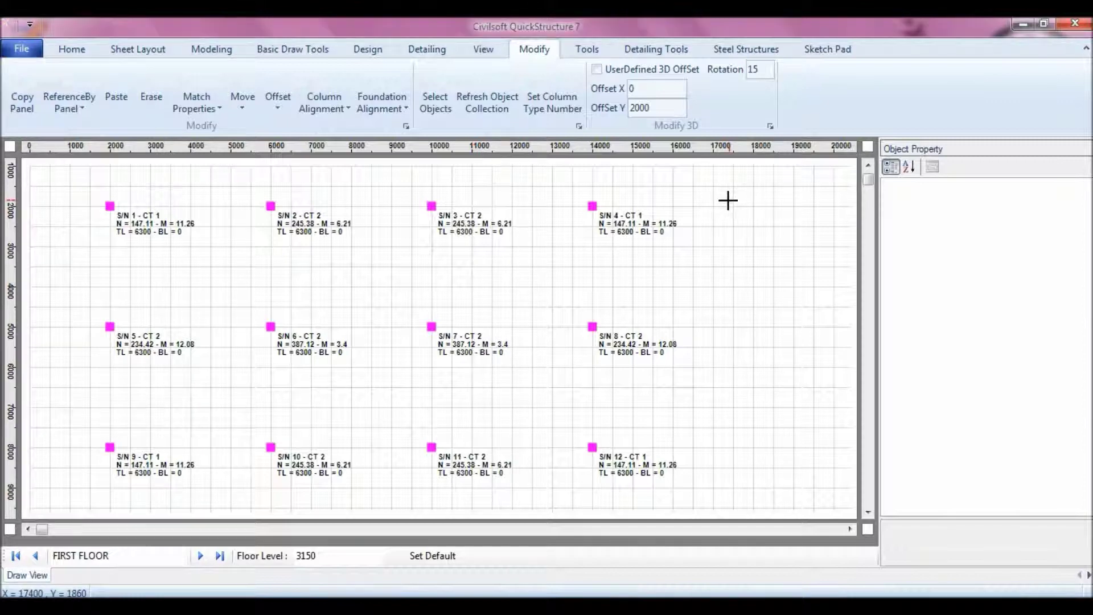
Generate the column detail drawing for Column 1 (CT 1) and Column 2 (CT 2)
{"action": "left_click", "coordinate": [421, 51]}
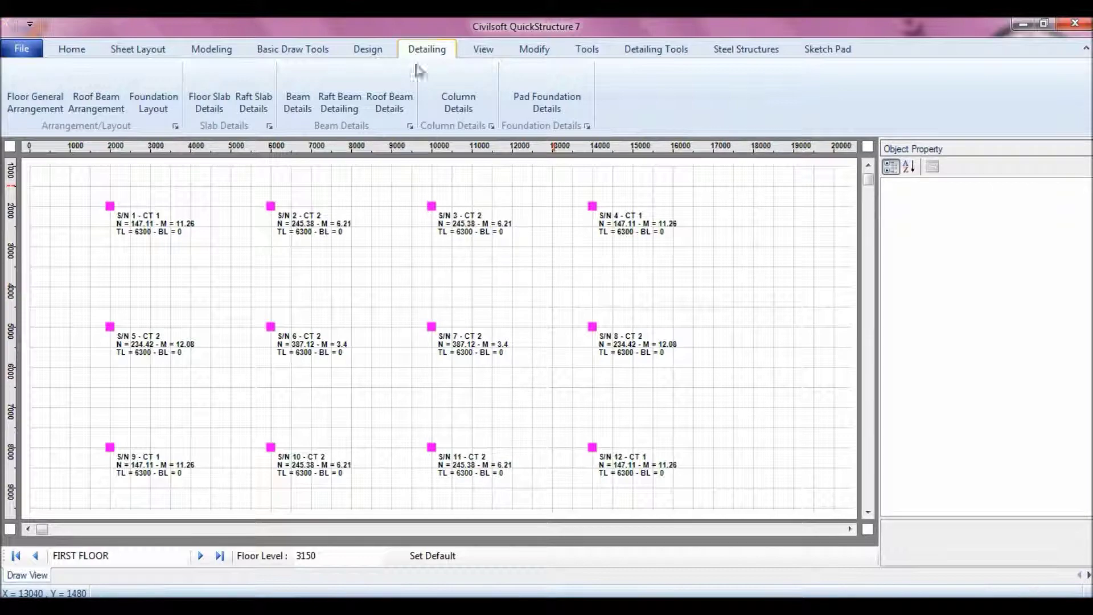
{"action": "left_click", "coordinate": [459, 105]}
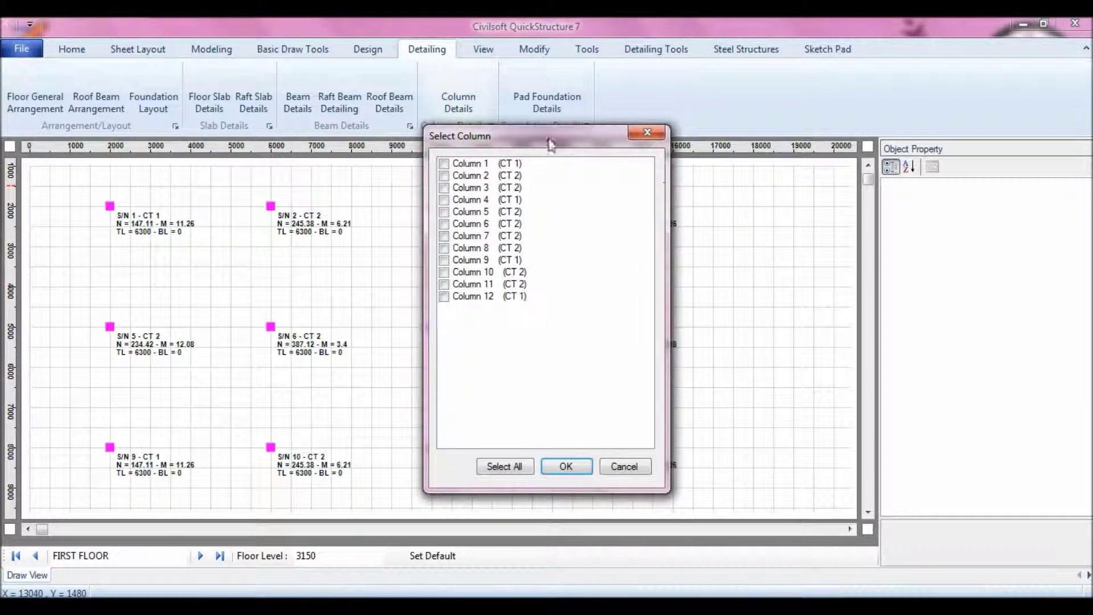
{"action": "left_click_drag", "start_coordinate": [515, 139], "coordinate": [852, 92]}
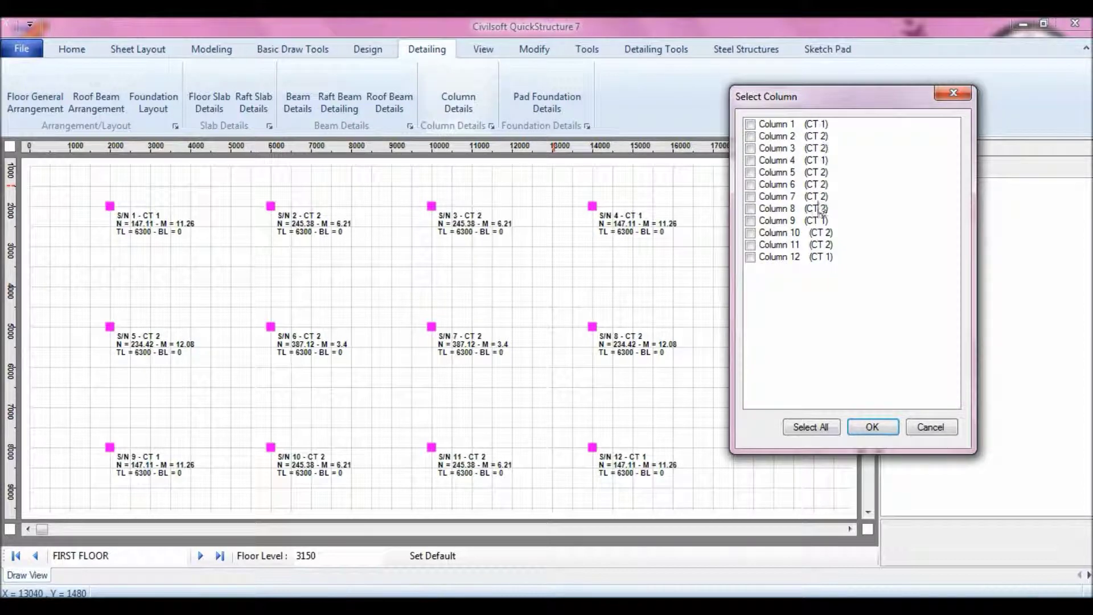
{"action": "left_click", "coordinate": [750, 124]}
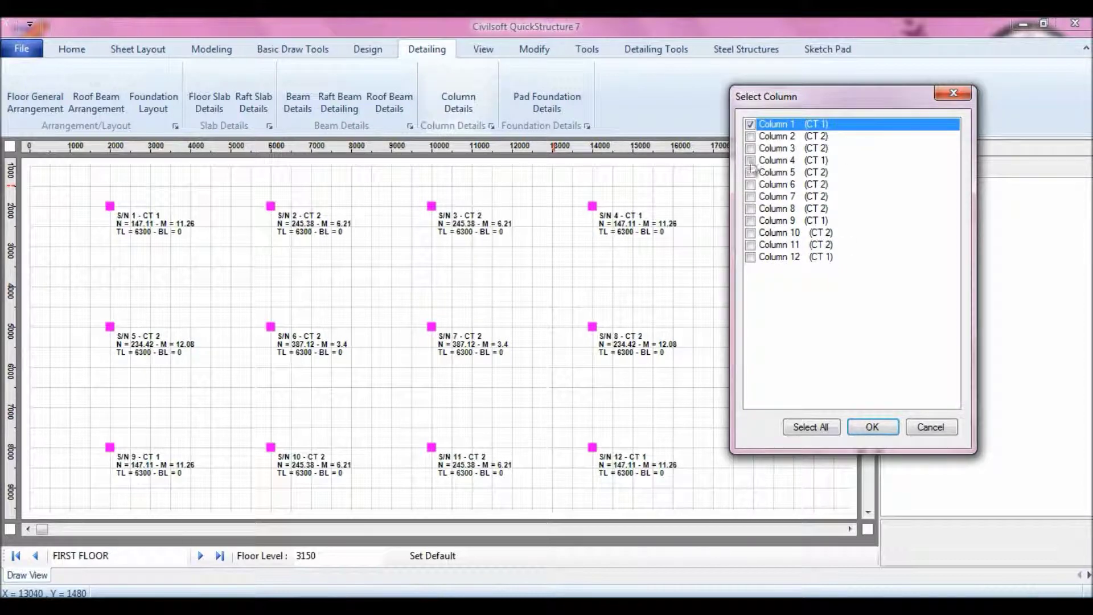
{"action": "left_click", "coordinate": [750, 136]}
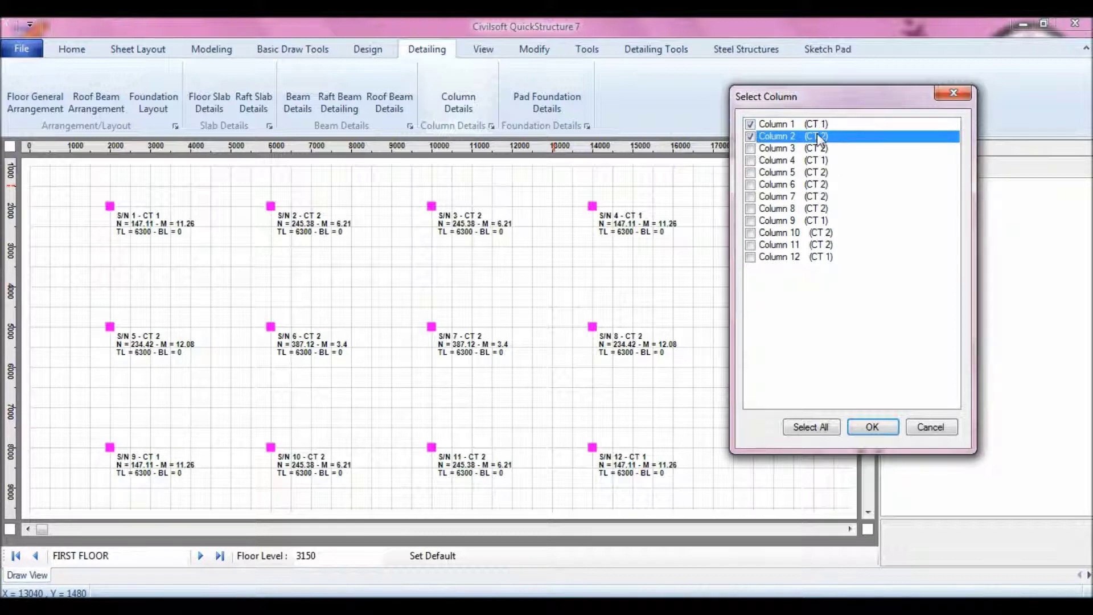
{"action": "left_click", "coordinate": [875, 432]}
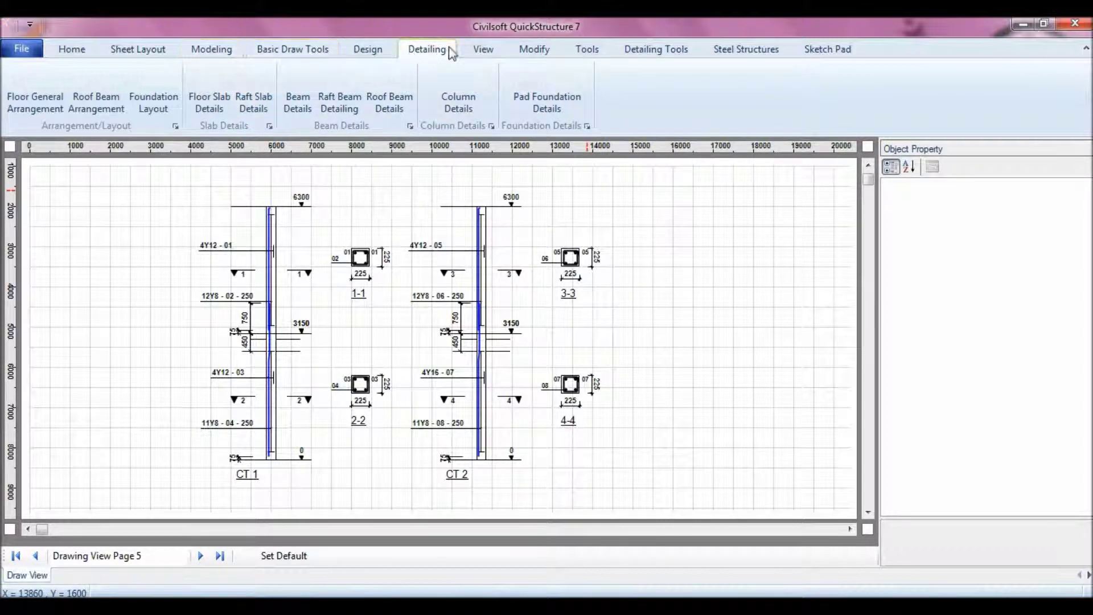
Hide the grid lines on the column detail drawing and show them again
{"action": "left_click", "coordinate": [482, 49]}
{"action": "left_click", "coordinate": [673, 89]}
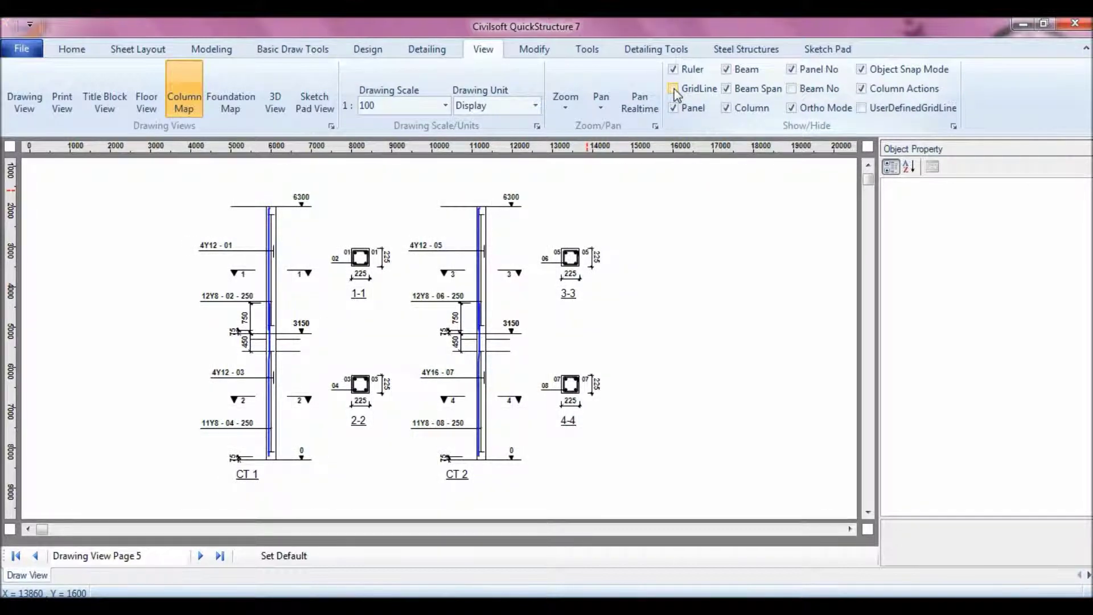
{"action": "left_click", "coordinate": [674, 89]}
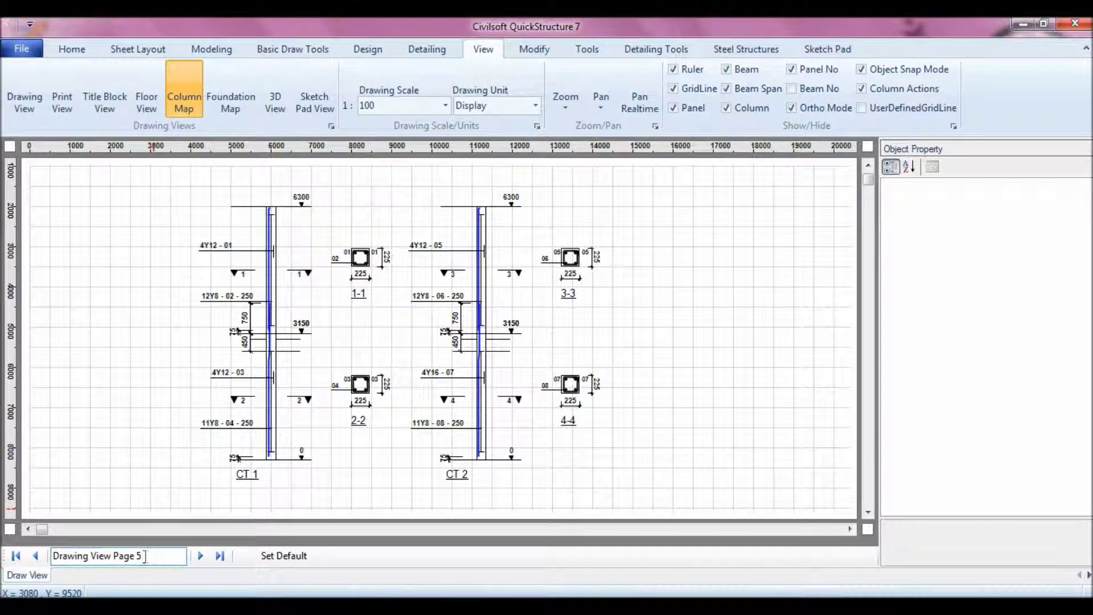
Rename the column detail drawing page as COLUMN DETAILS
{"action": "left_click_drag", "start_coordinate": [145, 556], "coordinate": [40, 556]}
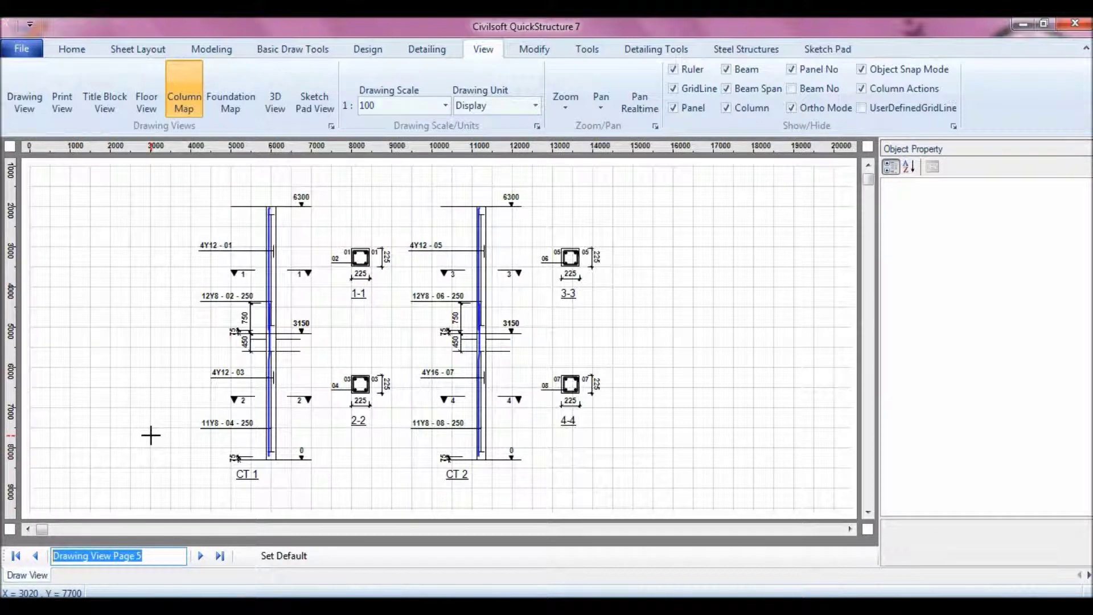
{"action": "type", "text": "COLU"}
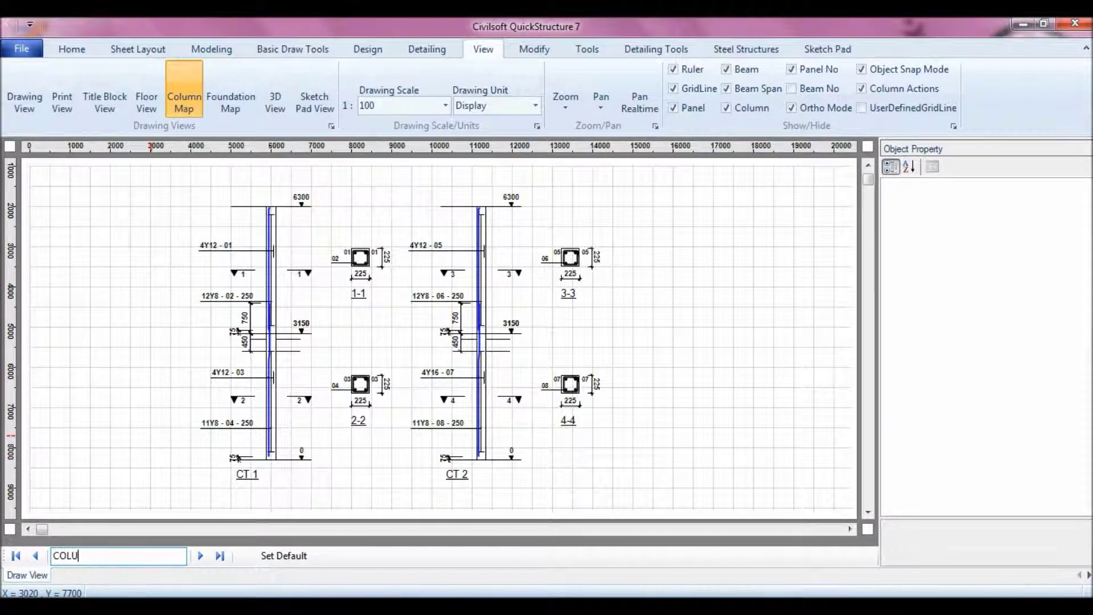
{"action": "type", "text": "MN DETAILS"}
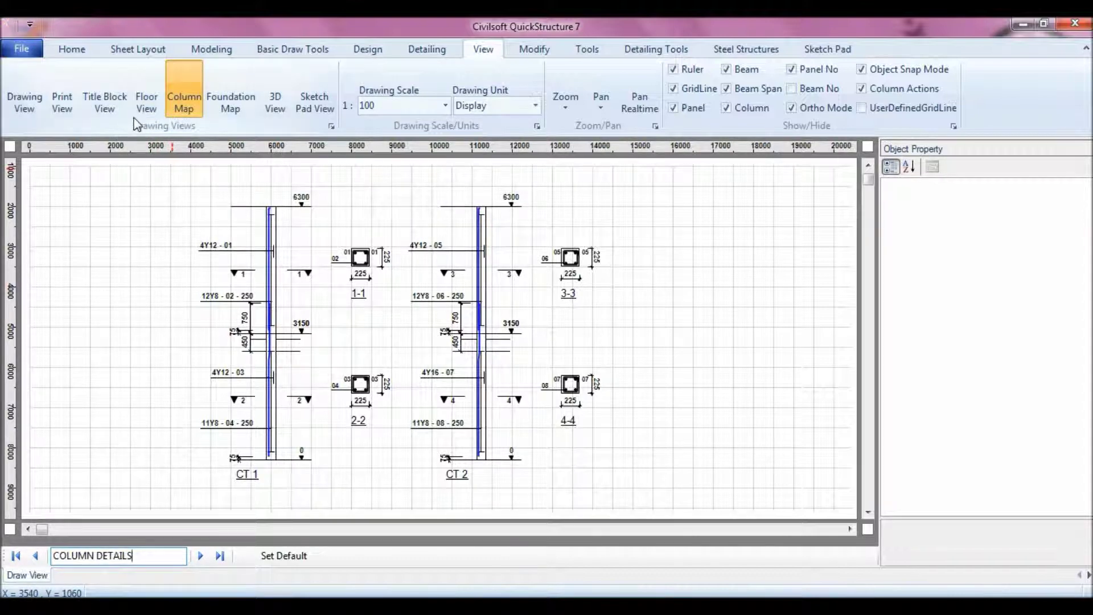
Go back through the column map to the first floor's floor view and generate its floor general arrangement drawing
{"action": "left_click", "coordinate": [181, 106]}
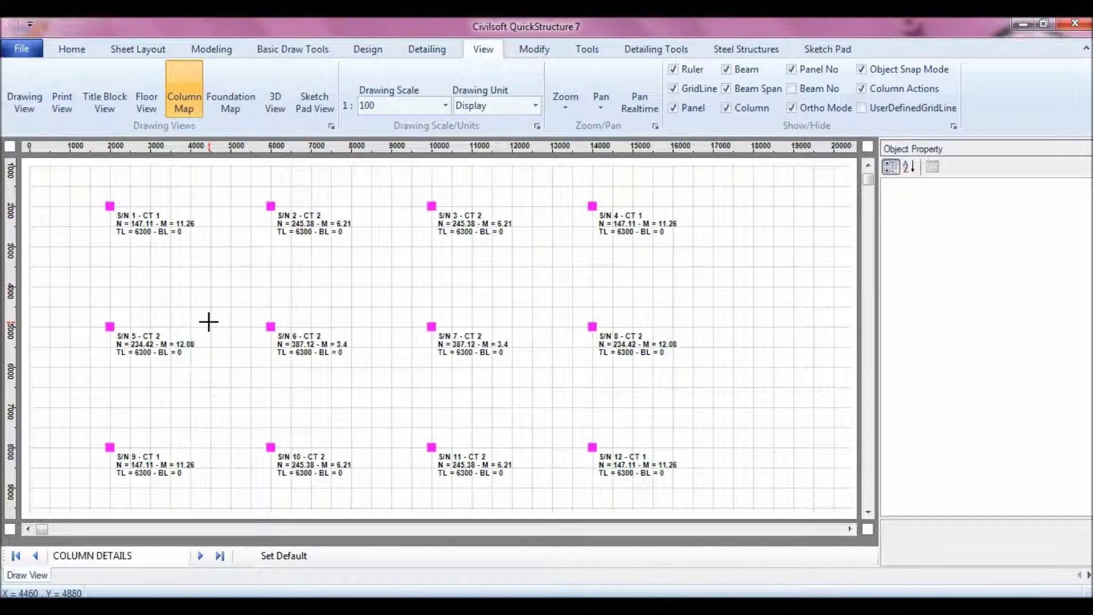
{"action": "left_click", "coordinate": [145, 104]}
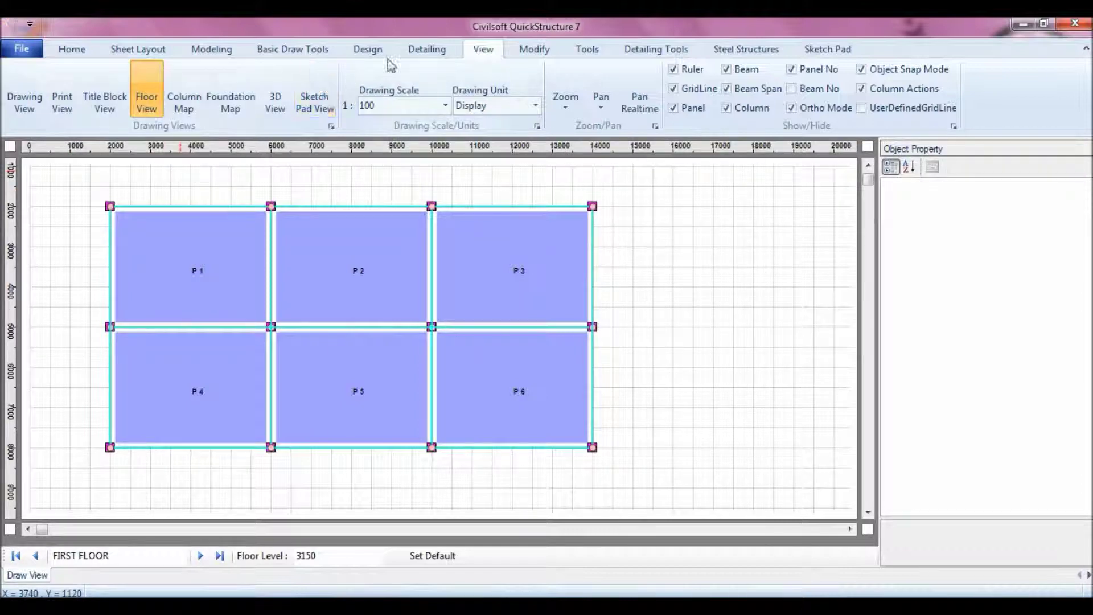
{"action": "left_click", "coordinate": [427, 49]}
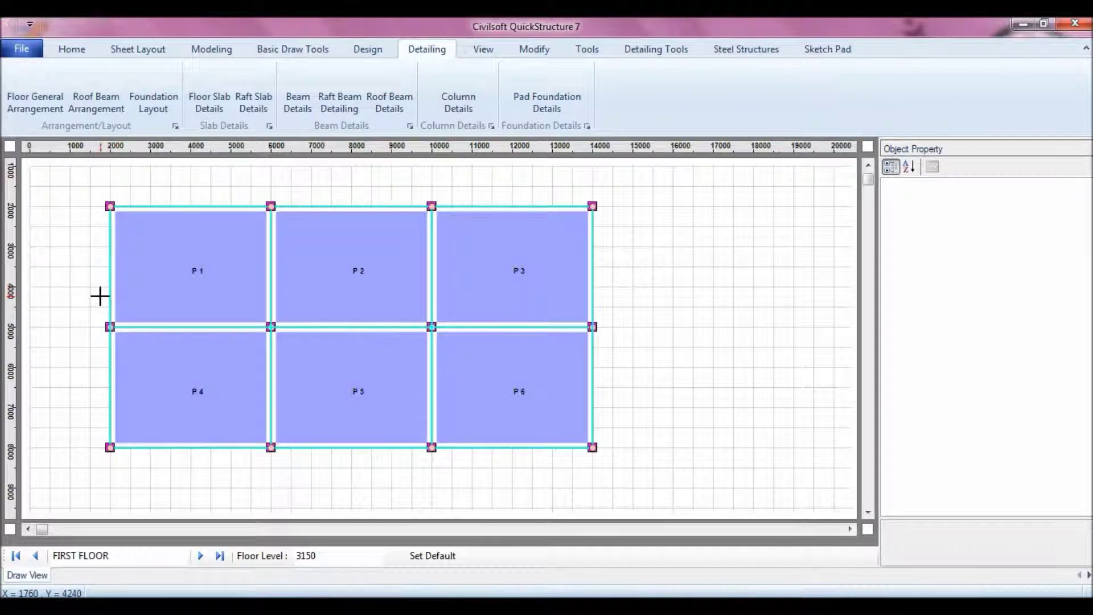
{"action": "left_click", "coordinate": [30, 108]}
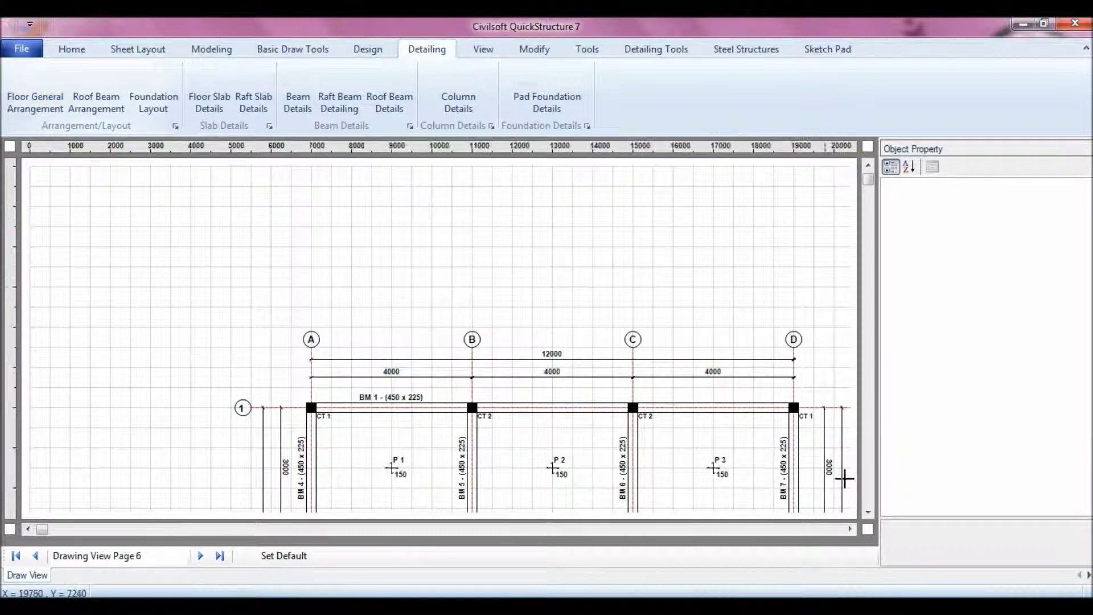
{"action": "left_click", "coordinate": [868, 512]}
{"action": "left_click", "coordinate": [867, 512]}
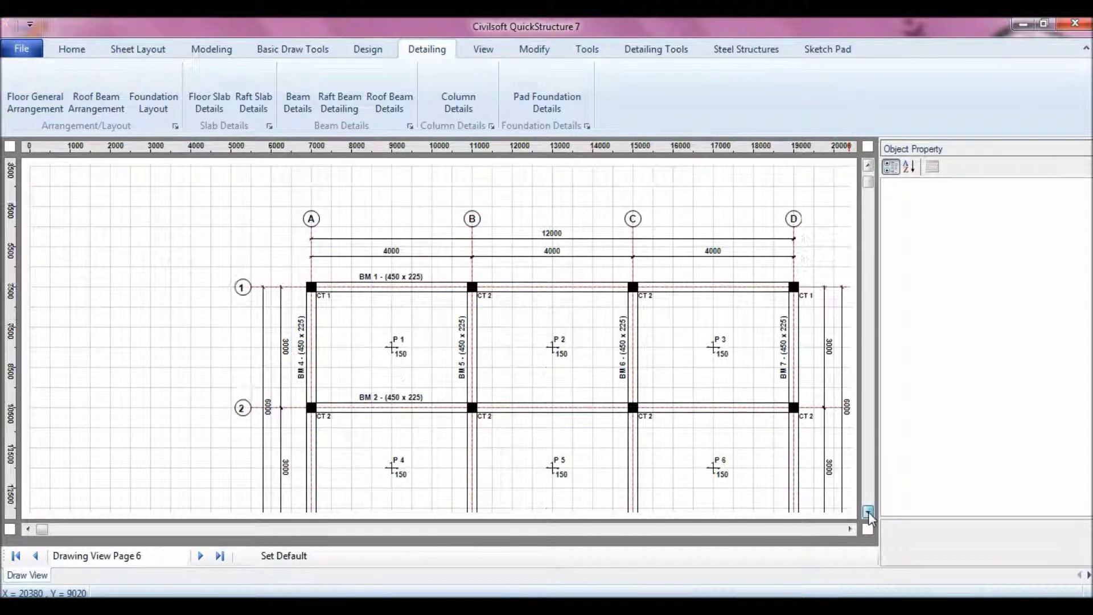
{"action": "left_click", "coordinate": [869, 165]}
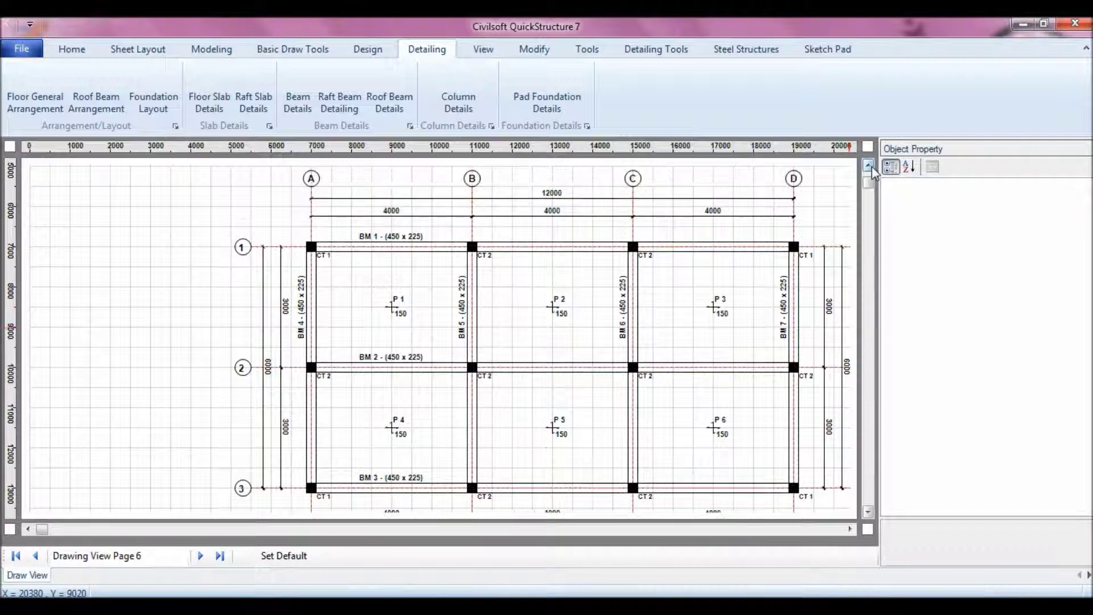
{"action": "left_click", "coordinate": [850, 529]}
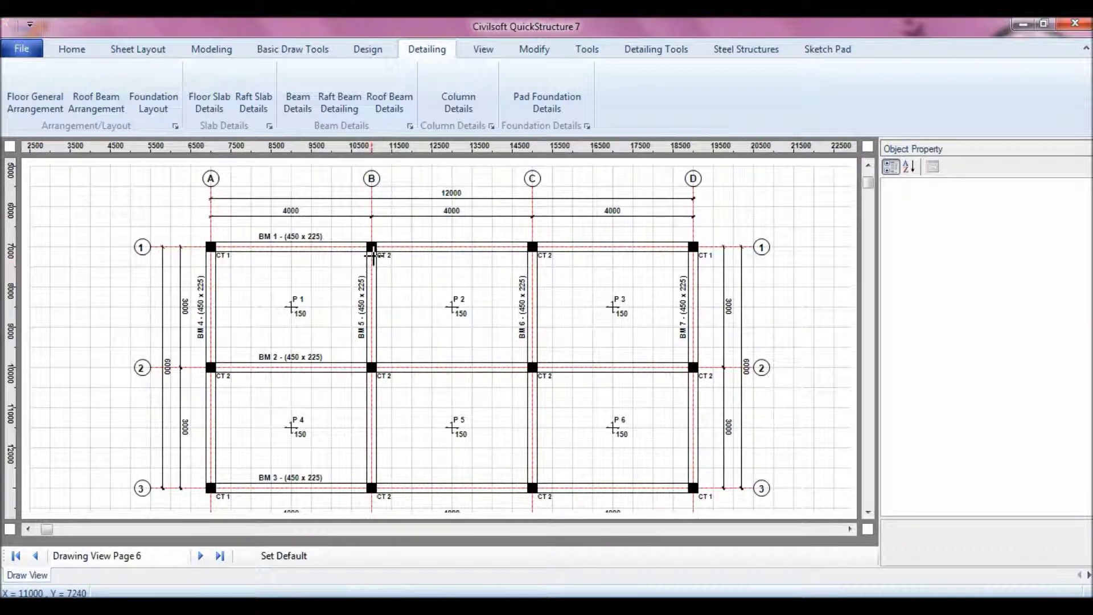
Rename the first floor's general arrangement drawing page as FIRST FLOOR BEAM G.A
{"action": "double_click", "coordinate": [96, 556]}
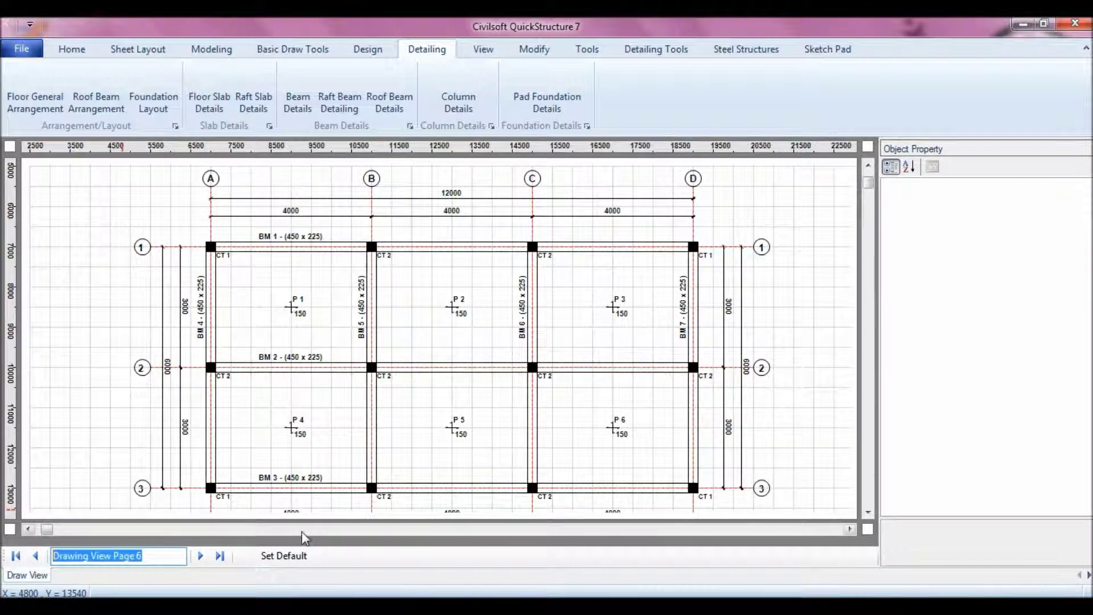
{"action": "type", "text": "FIR"}
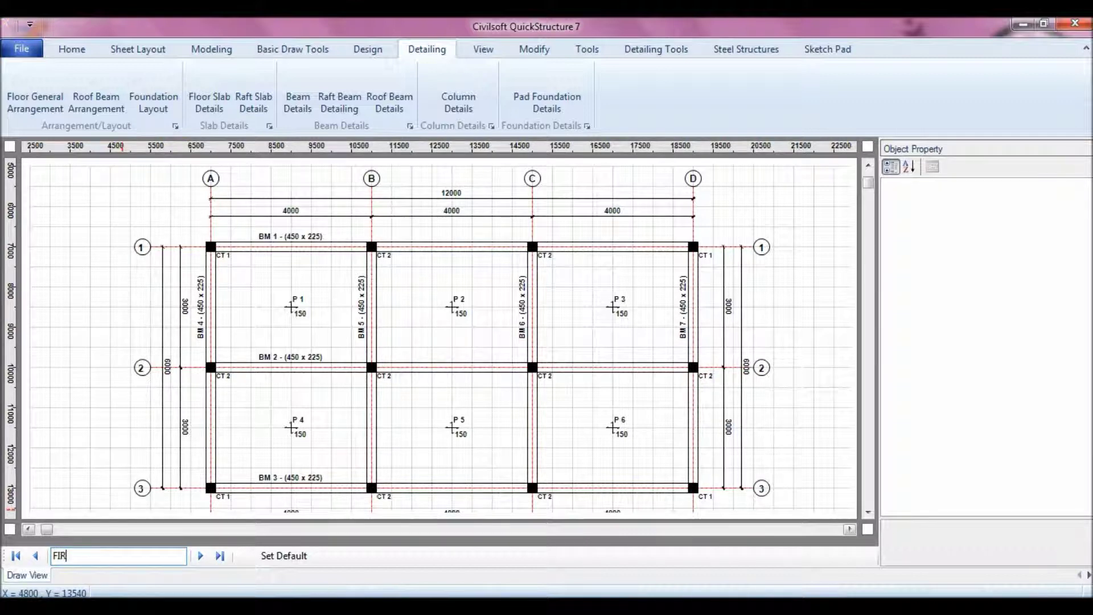
{"action": "type", "text": "ST FLOOR BEAM G.A."}
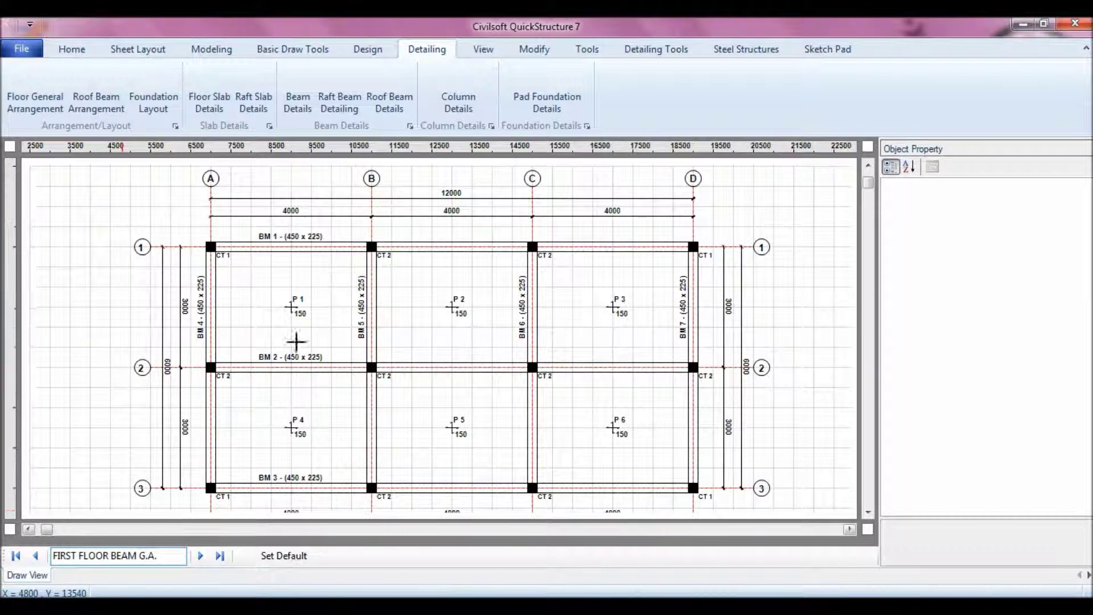
{"action": "key", "text": "Return"}
Go to the ROOF LEVEL floor view and generate its roof beam arrangement drawing
{"action": "left_click", "coordinate": [484, 50]}
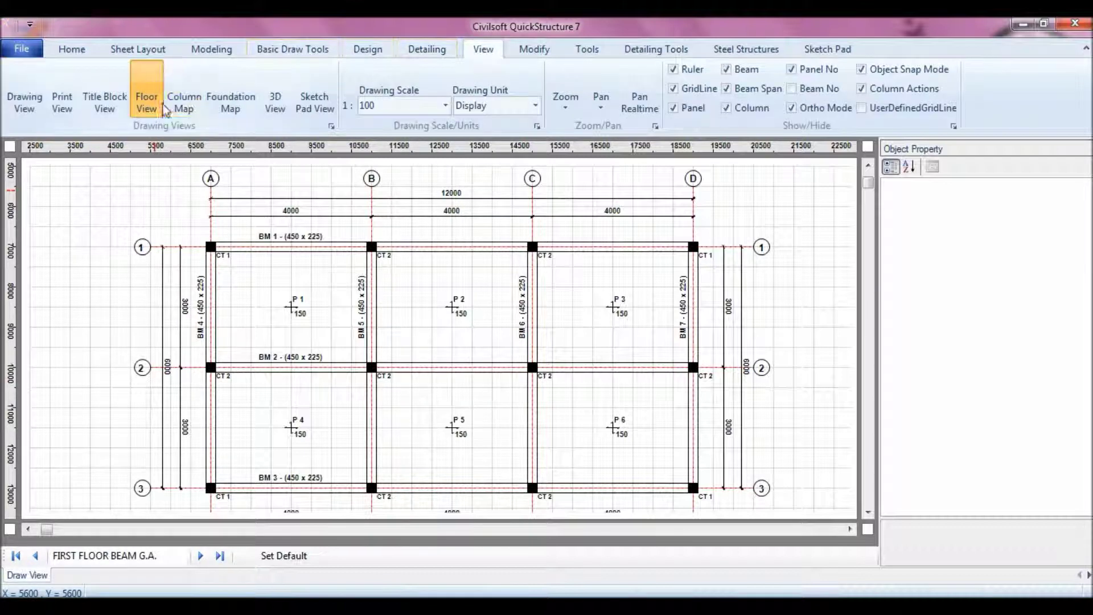
{"action": "left_click", "coordinate": [146, 102]}
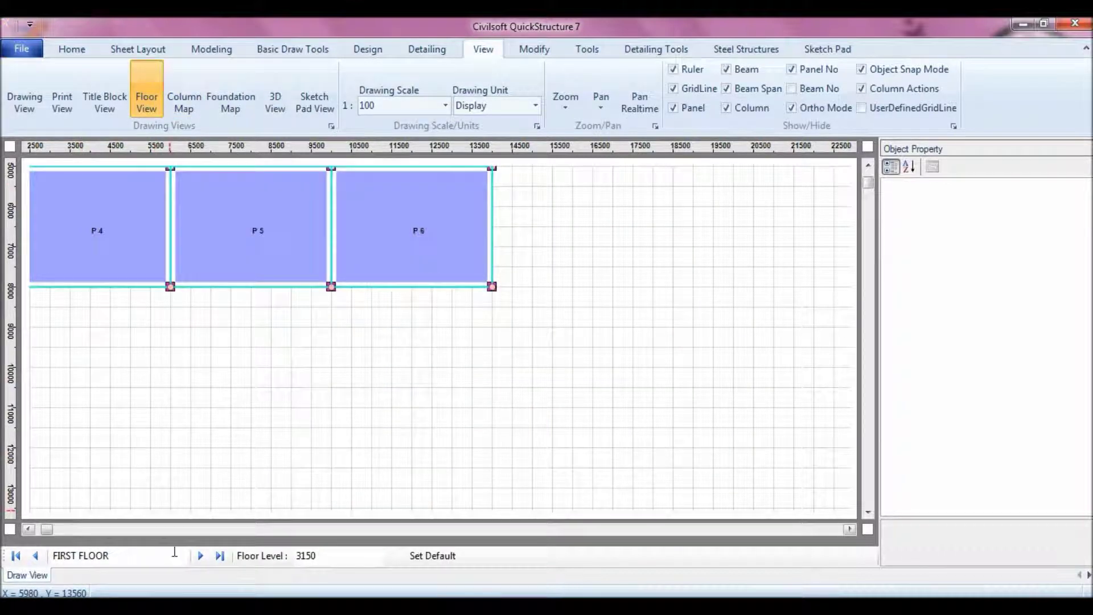
{"action": "left_click", "coordinate": [201, 556]}
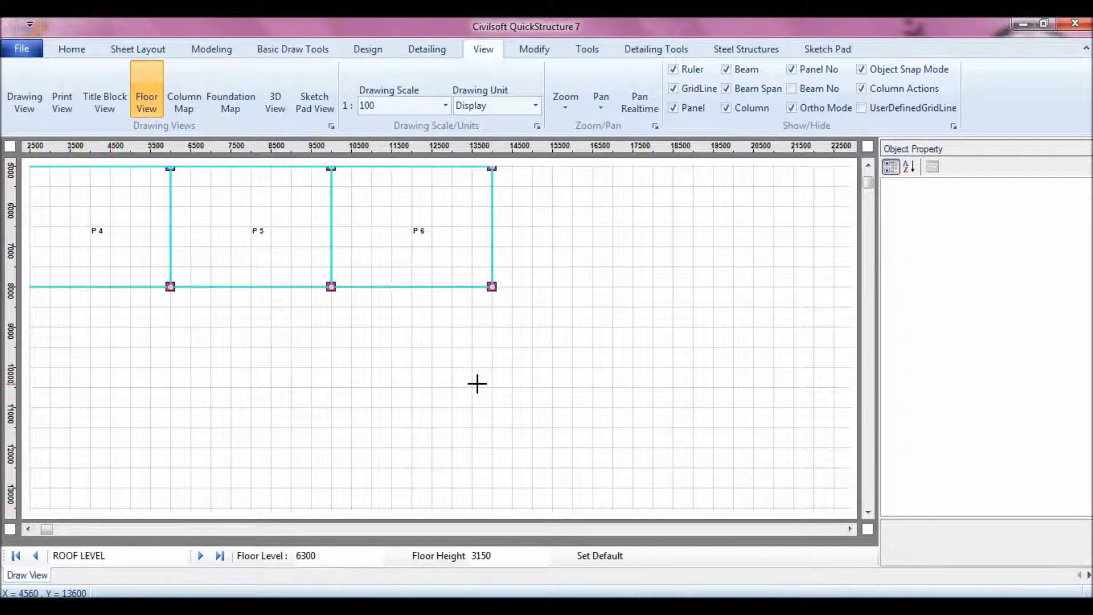
{"action": "left_click", "coordinate": [870, 165]}
{"action": "left_click", "coordinate": [869, 165]}
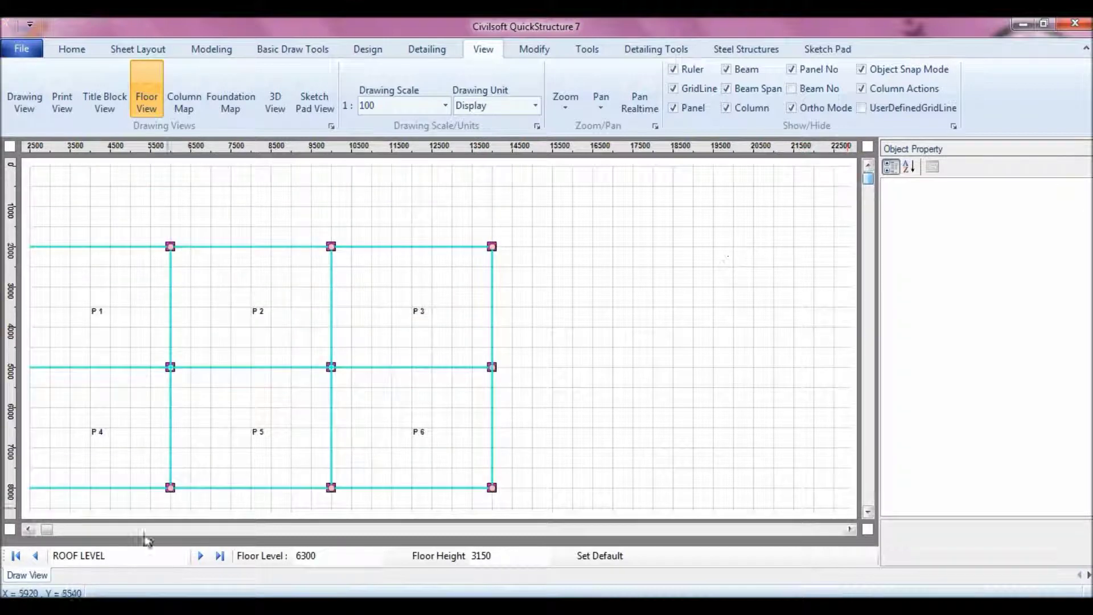
{"action": "left_click", "coordinate": [28, 529]}
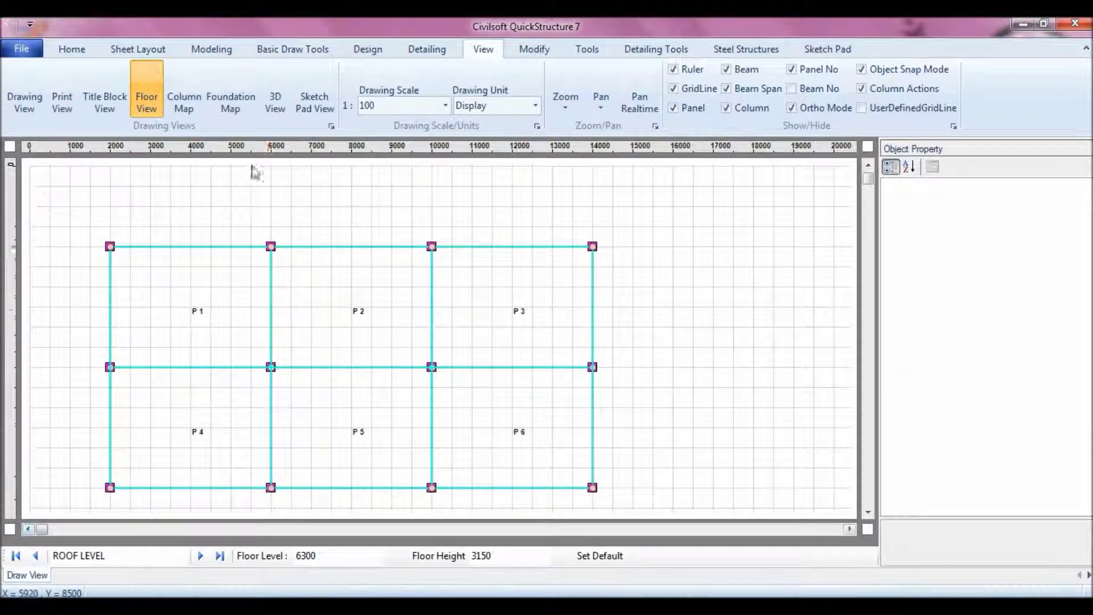
{"action": "left_click", "coordinate": [441, 50]}
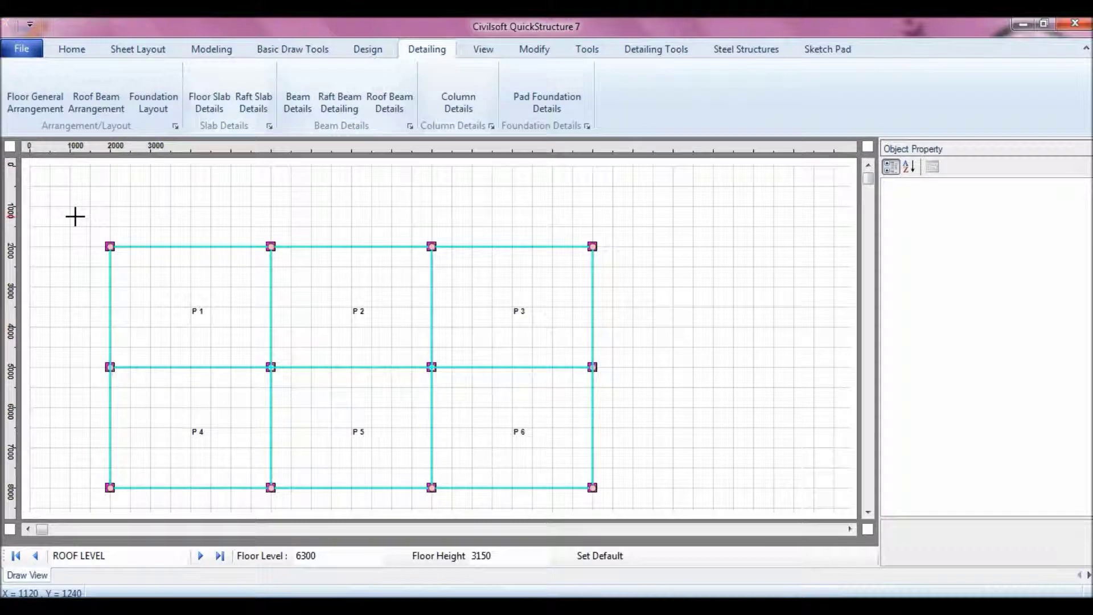
{"action": "left_click", "coordinate": [94, 110]}
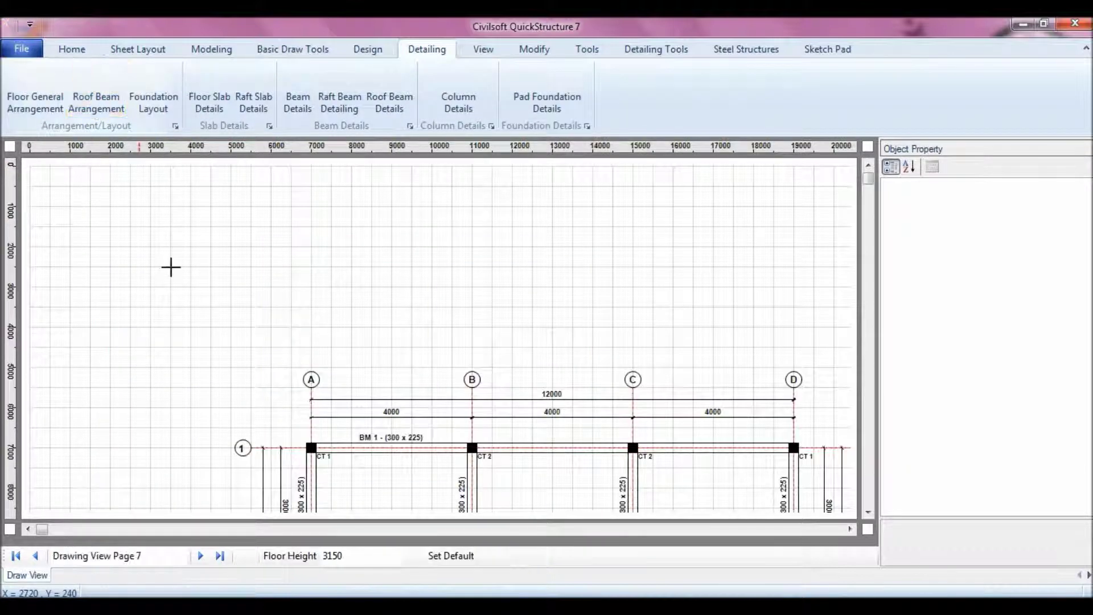
Rename the roof beam arrangement drawing page as ROOF BEAM G.A
{"action": "left_click", "coordinate": [868, 511]}
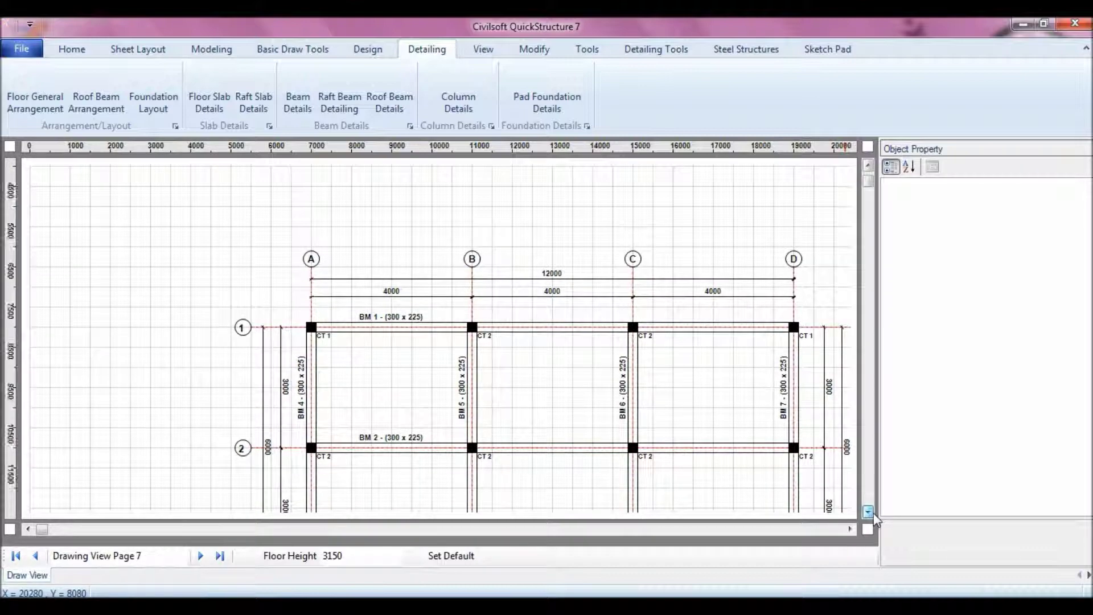
{"action": "left_click", "coordinate": [868, 511]}
{"action": "left_click", "coordinate": [849, 529]}
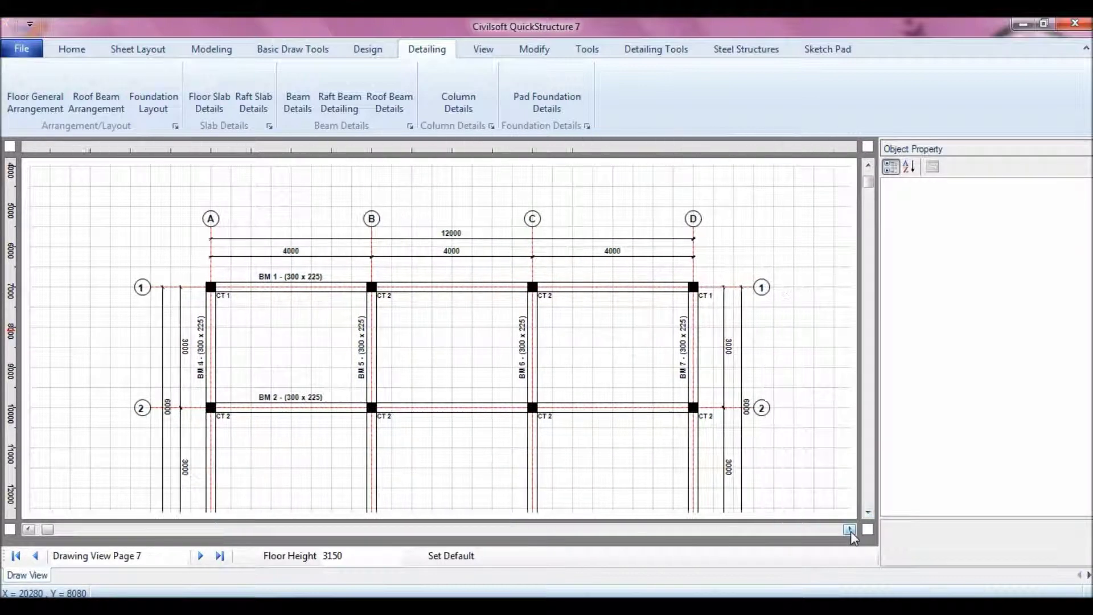
{"action": "left_click", "coordinate": [849, 529]}
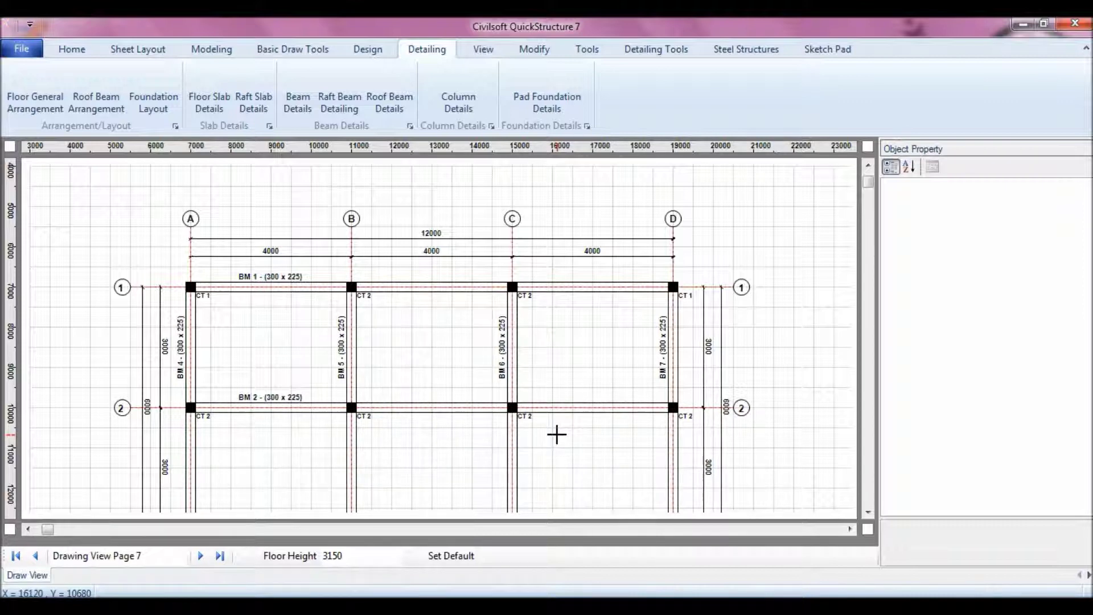
{"action": "left_click", "coordinate": [162, 556]}
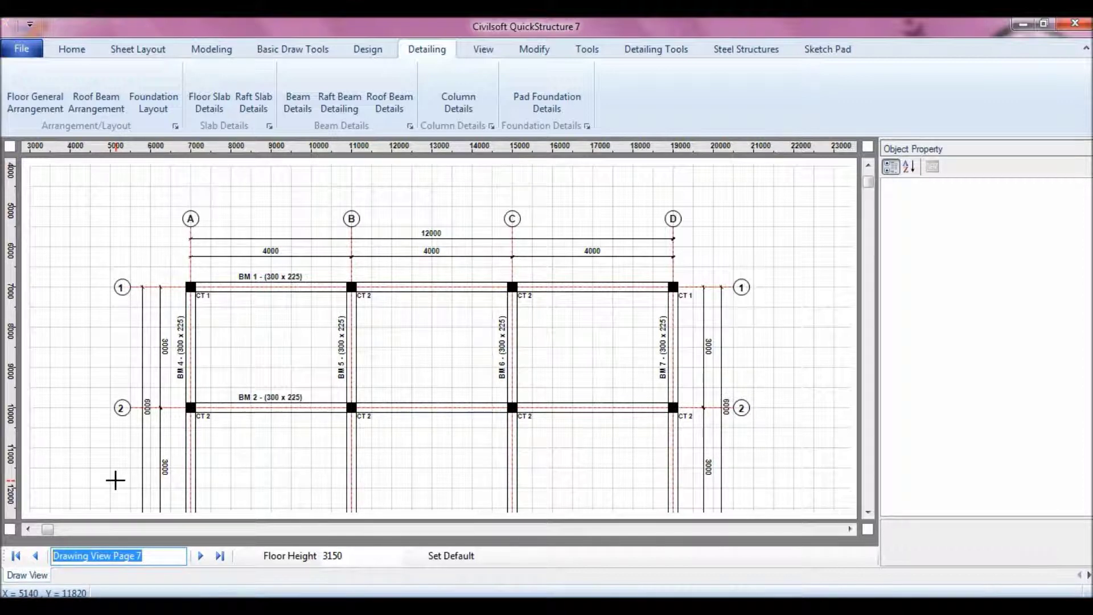
{"action": "type", "text": "ROOF BEAM G.A"}
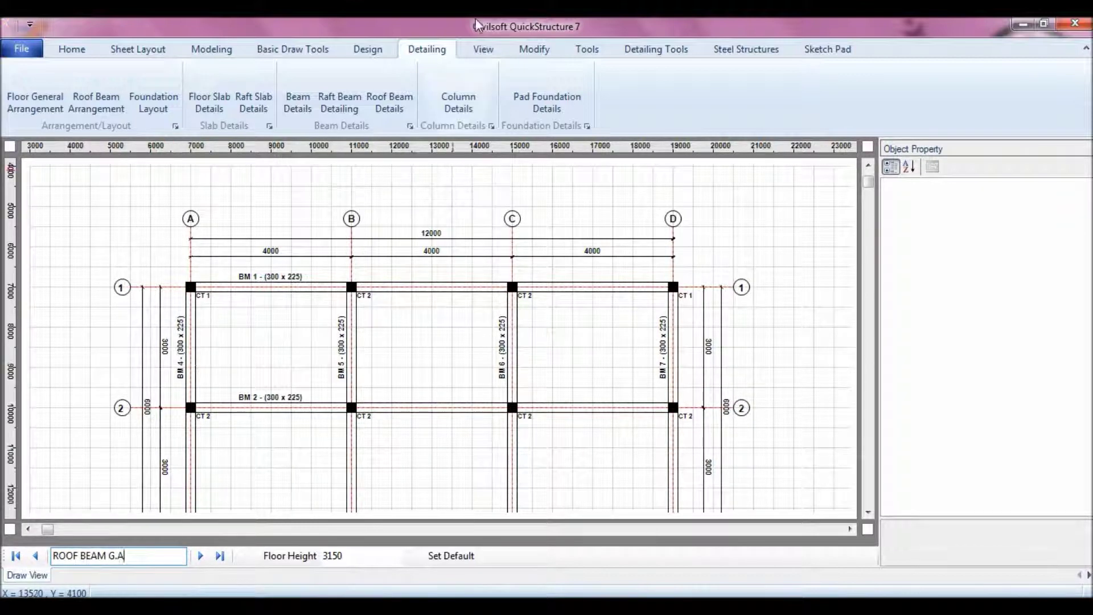
Return to the ROOF LEVEL floor view with the whole floor layout in sight
{"action": "left_click", "coordinate": [485, 51]}
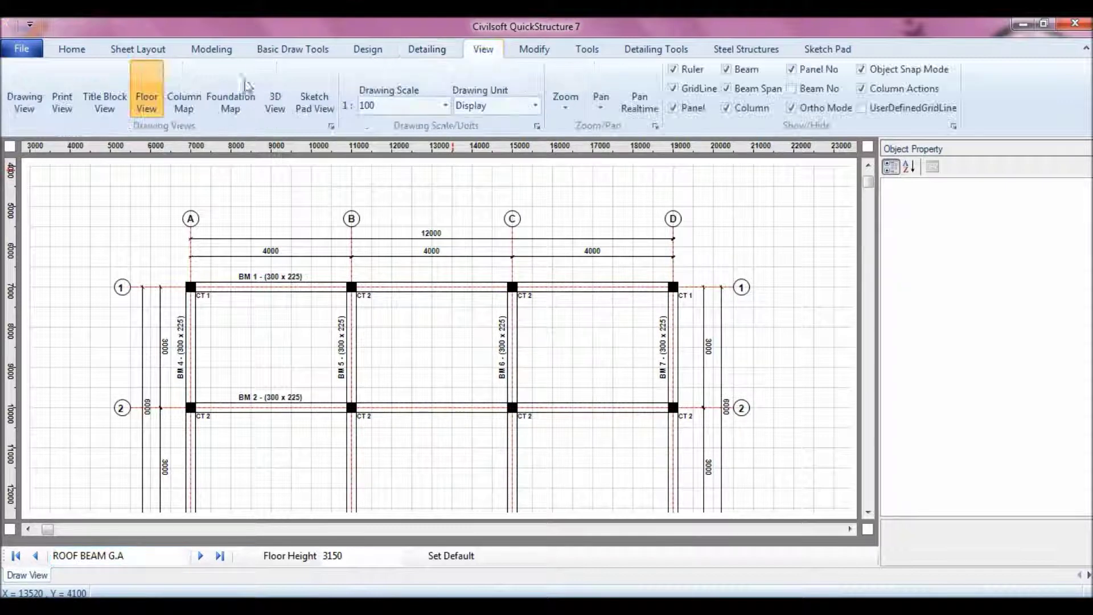
{"action": "left_click", "coordinate": [149, 106]}
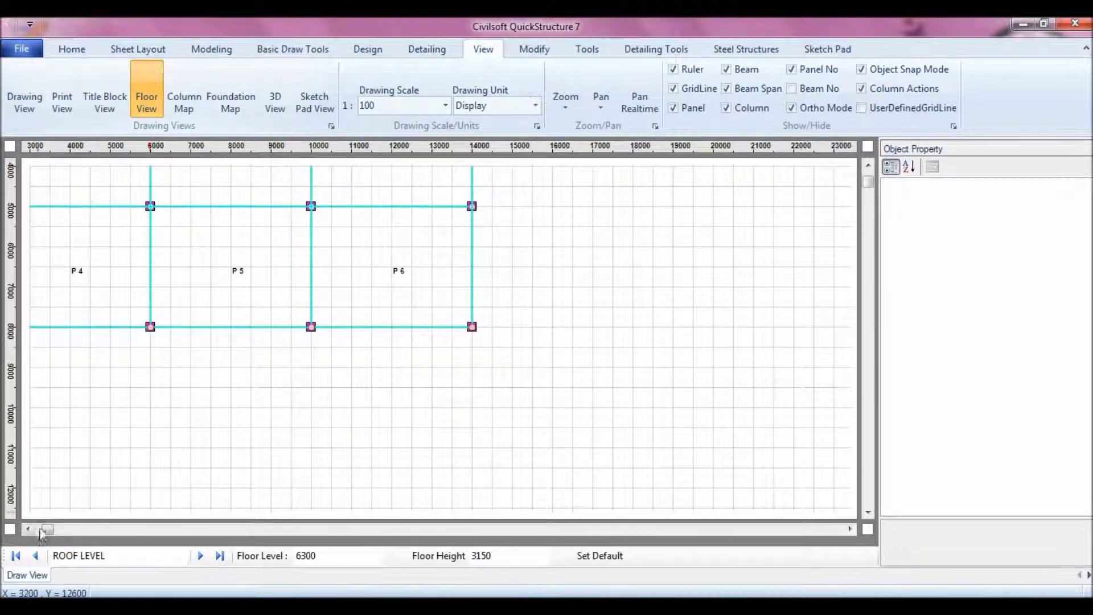
{"action": "left_click_drag", "start_coordinate": [48, 532], "coordinate": [41, 531]}
{"action": "left_click_drag", "start_coordinate": [869, 183], "coordinate": [874, 169]}
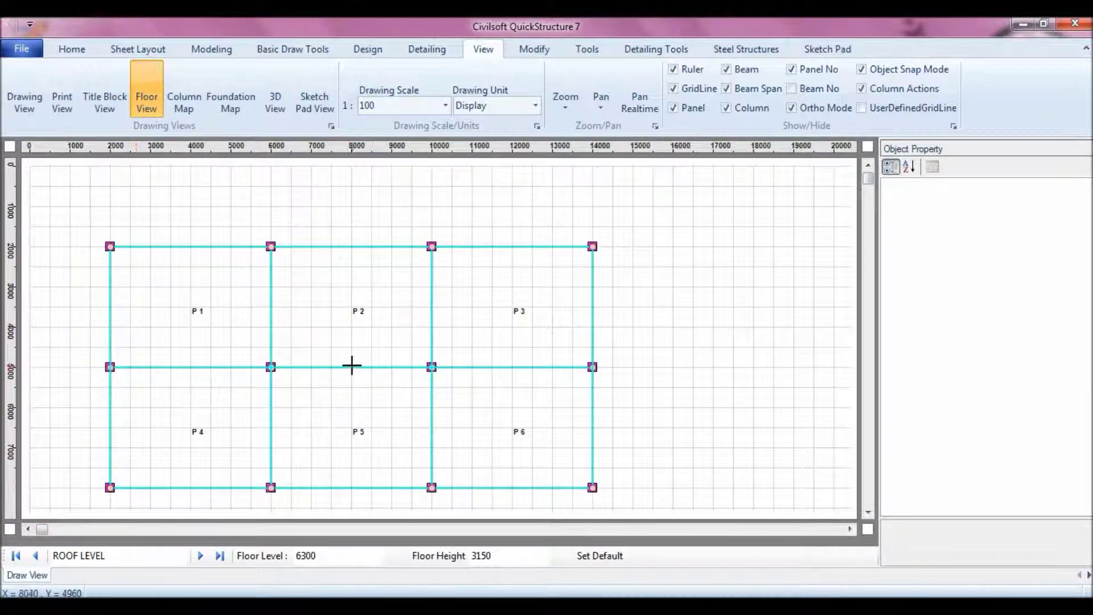